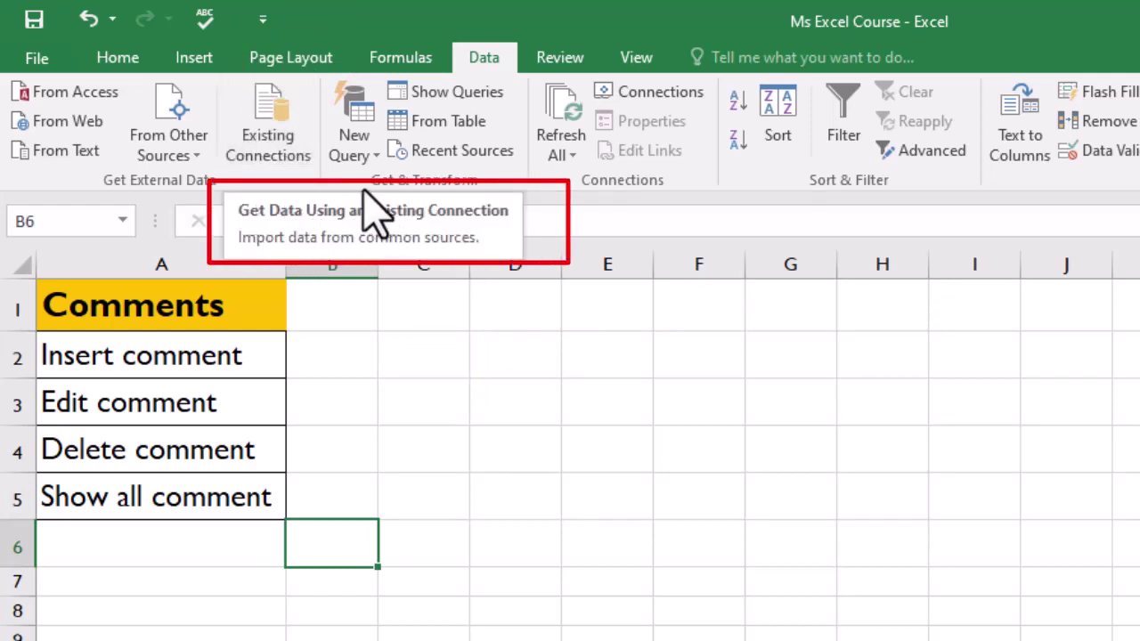
Insert a comment reading "waa tijaabo" on cell C3 and check it by reselecting the cell
{"action": "left_click", "coordinate": [394, 406]}
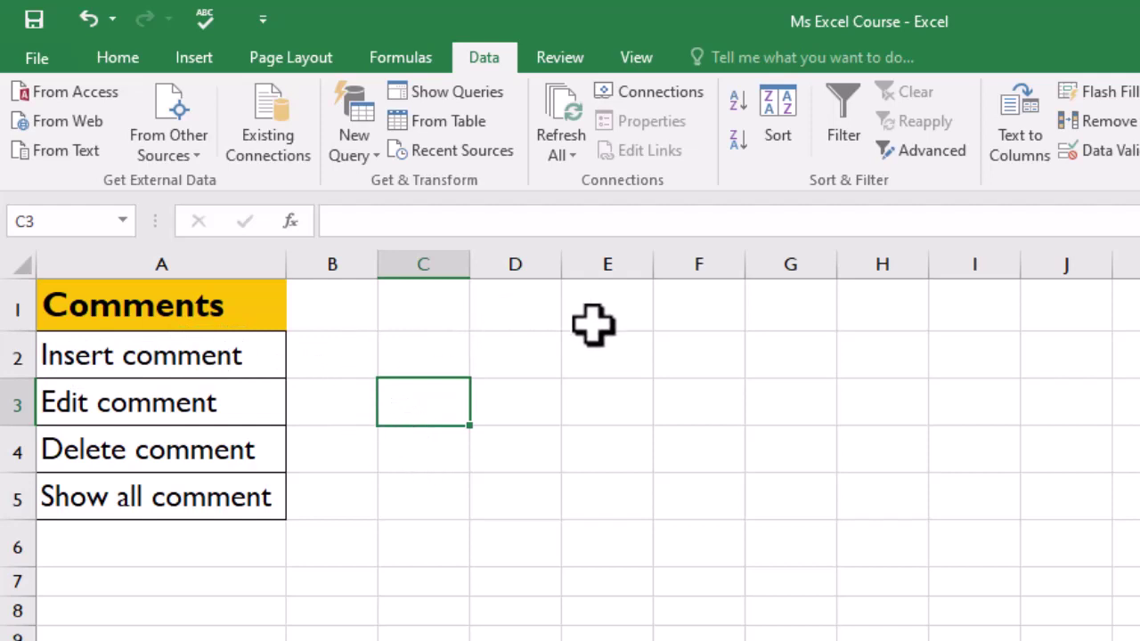
{"action": "left_click", "coordinate": [578, 57]}
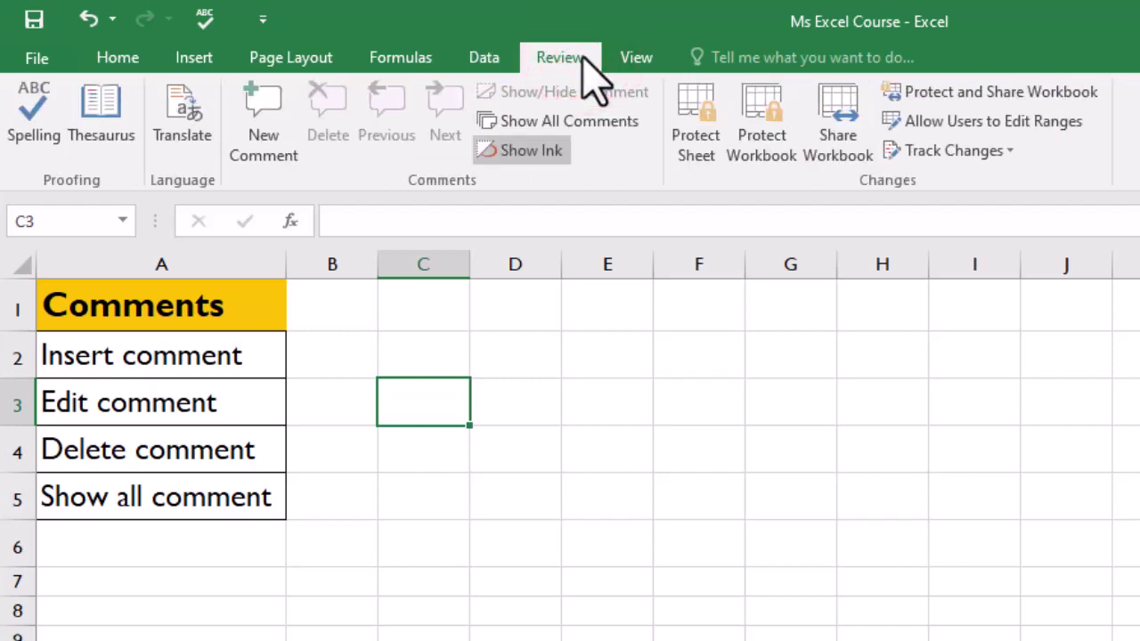
{"action": "left_click", "coordinate": [267, 138]}
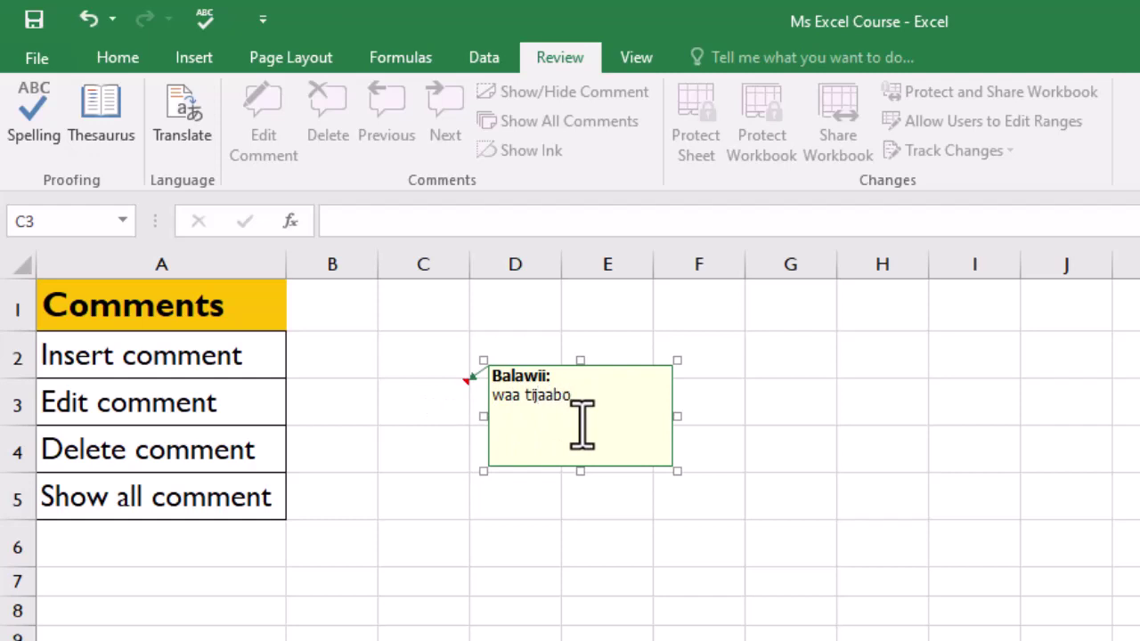
{"action": "left_click", "coordinate": [481, 506]}
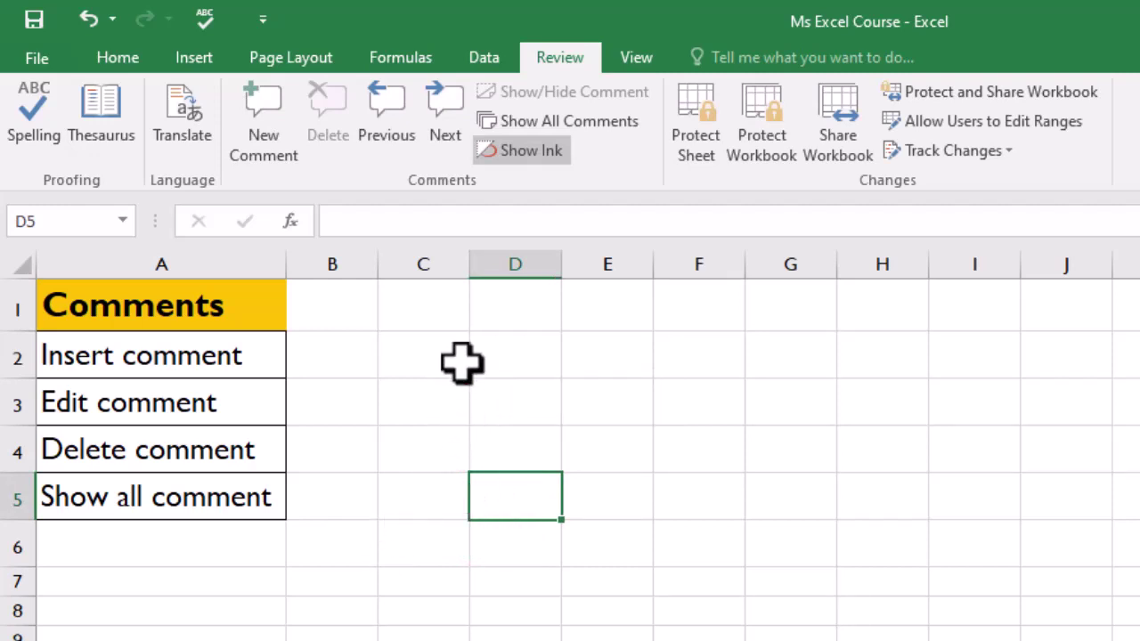
{"action": "left_click", "coordinate": [447, 395]}
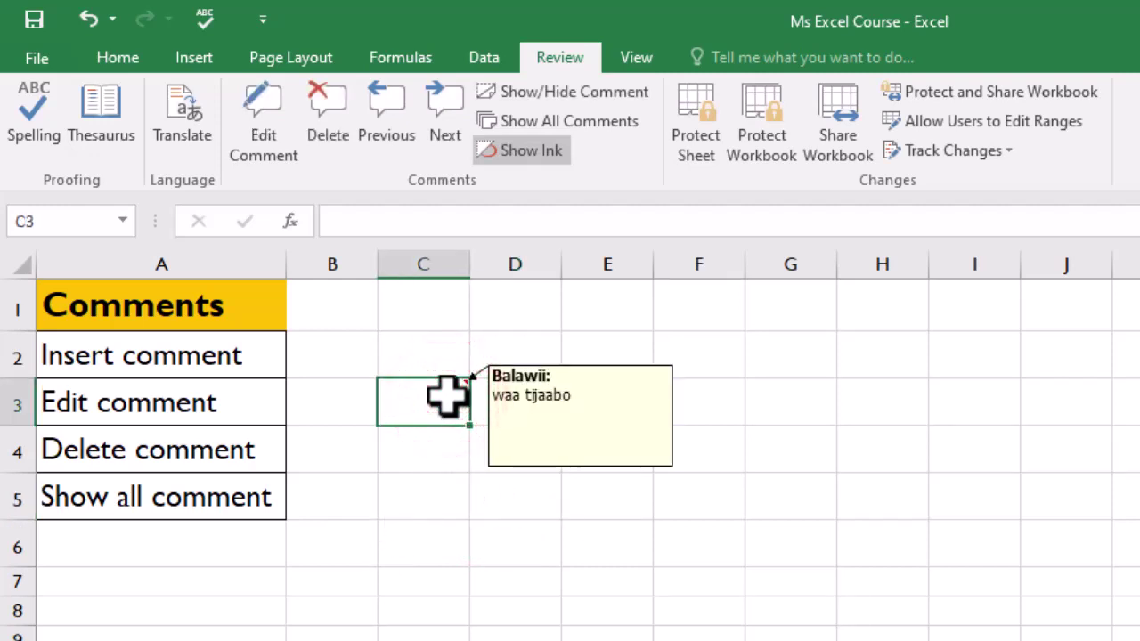
{"action": "left_click", "coordinate": [446, 462]}
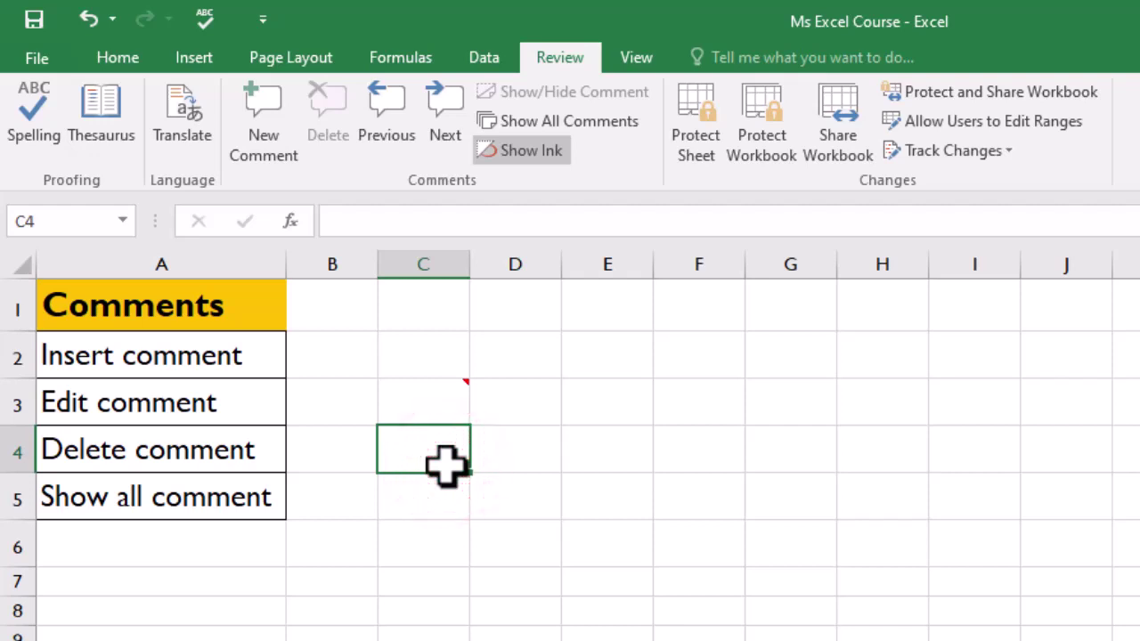
Add a second comment on cell E2 with the text "hdjgewyoopijuie"
{"action": "left_click", "coordinate": [623, 365]}
{"action": "key", "text": "shift+F2"}
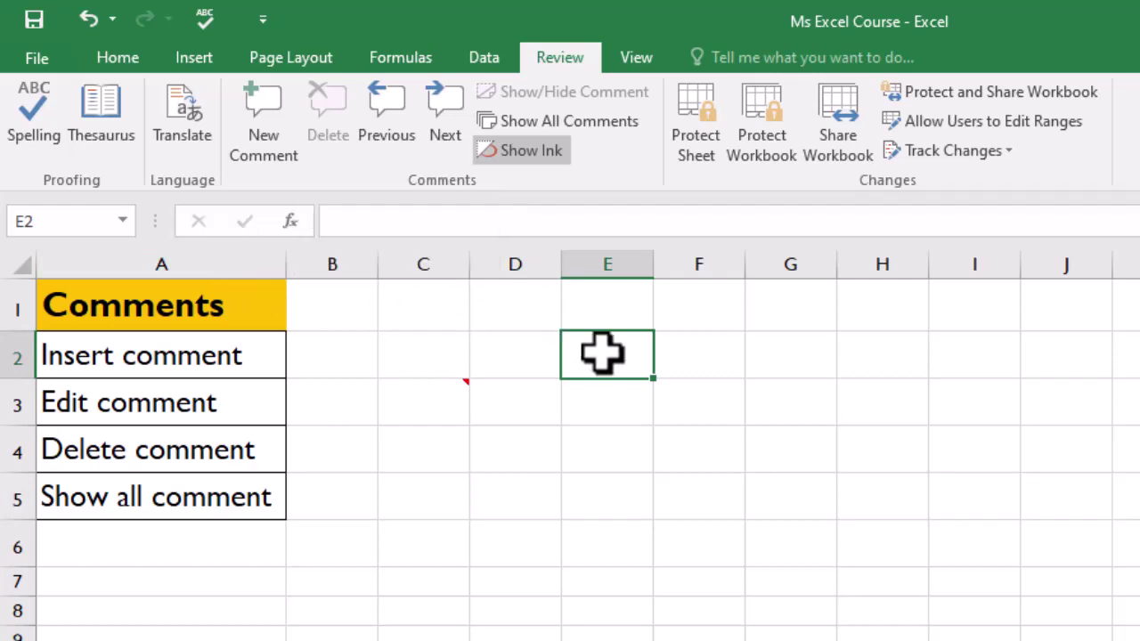
{"action": "key", "text": "shift+F2"}
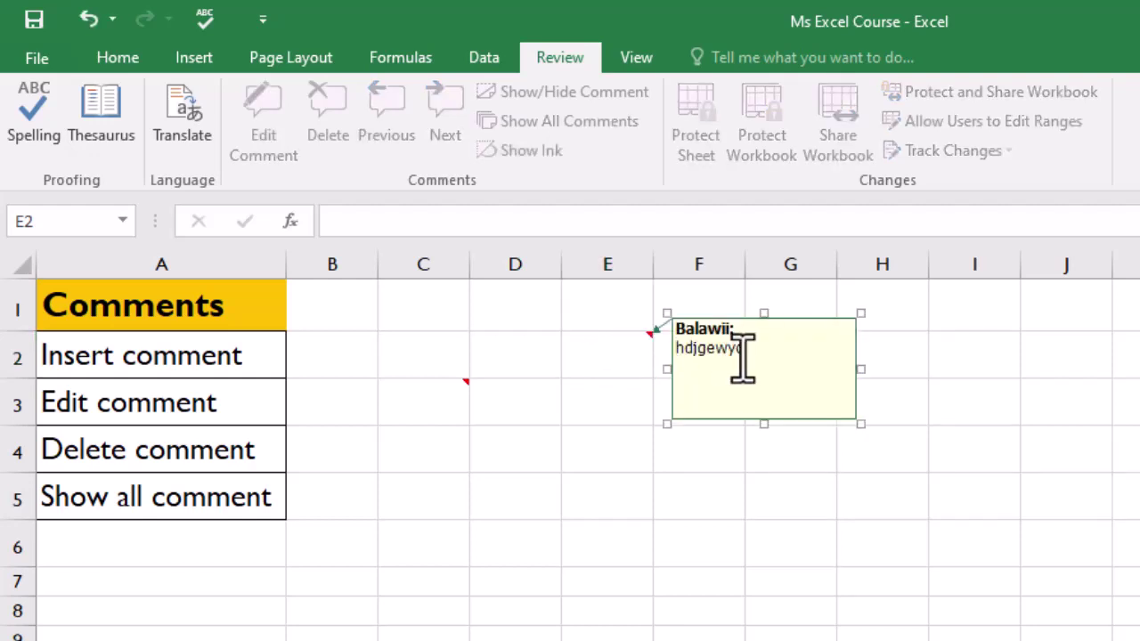
{"action": "left_click", "coordinate": [575, 413]}
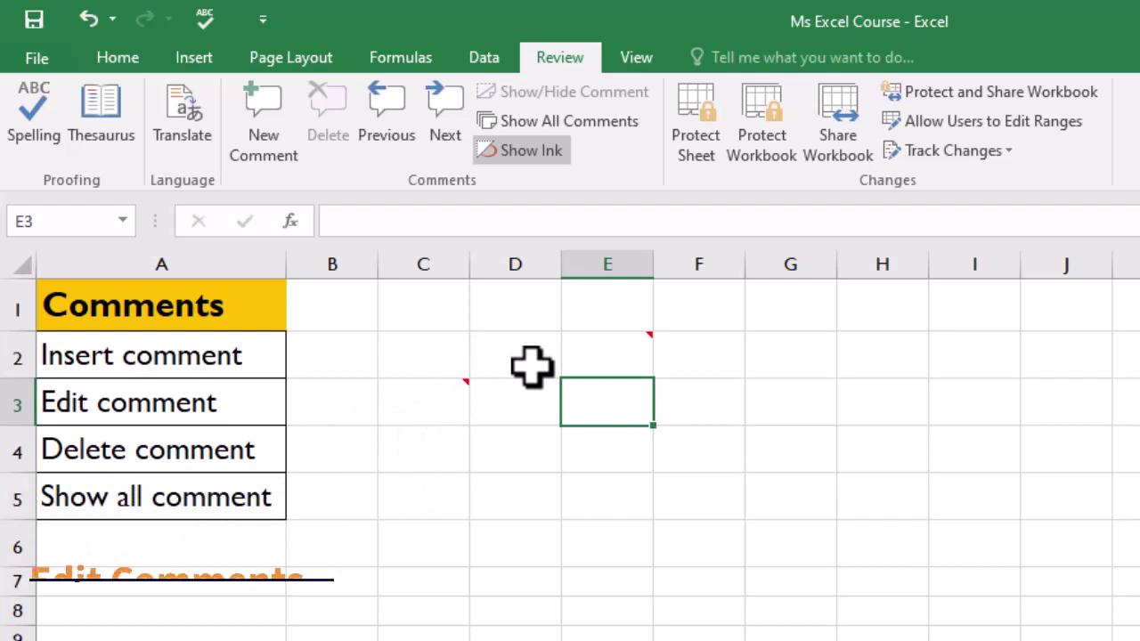
Append "fjwgnrekhyl" to the comment on cell C3 and reopen its text for editing once more
{"action": "left_click", "coordinate": [450, 409]}
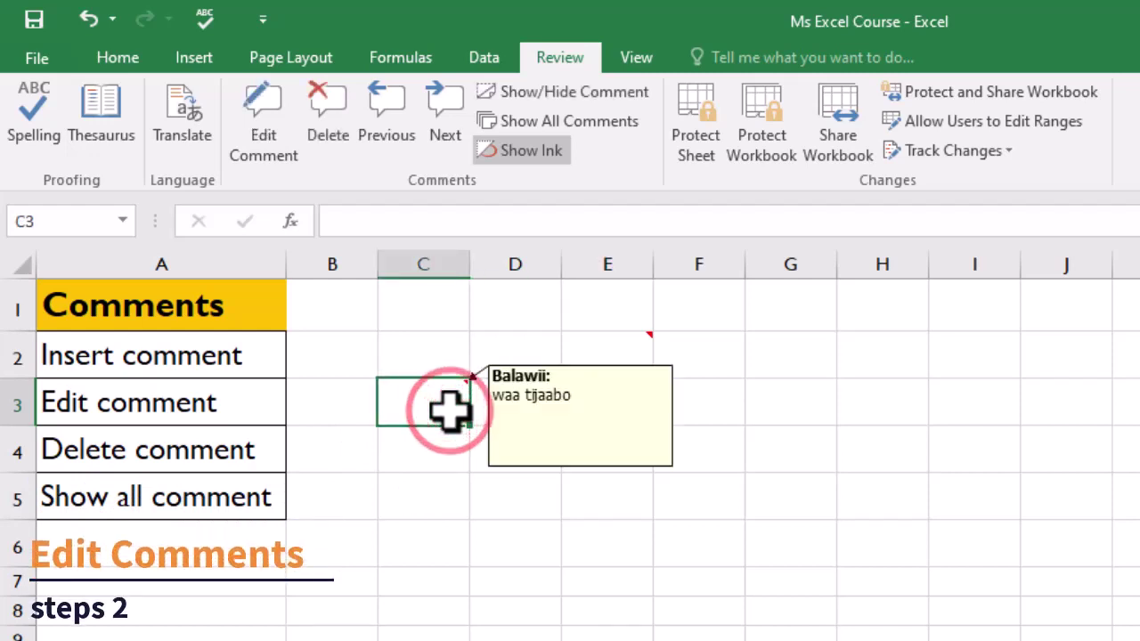
{"action": "left_click", "coordinate": [269, 164]}
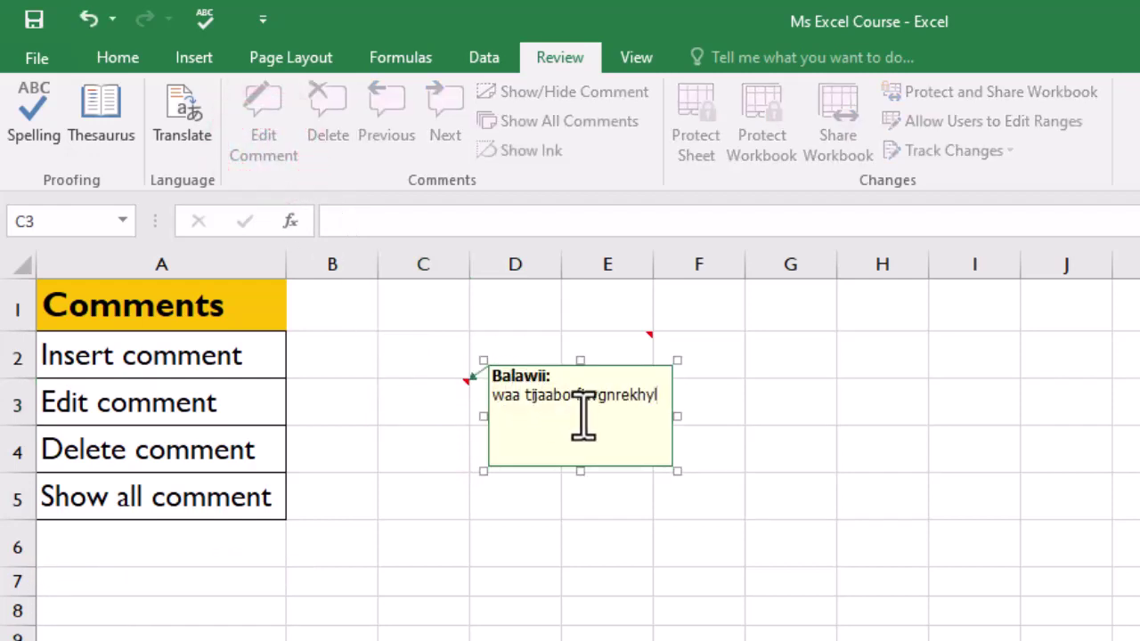
{"action": "left_click", "coordinate": [445, 487]}
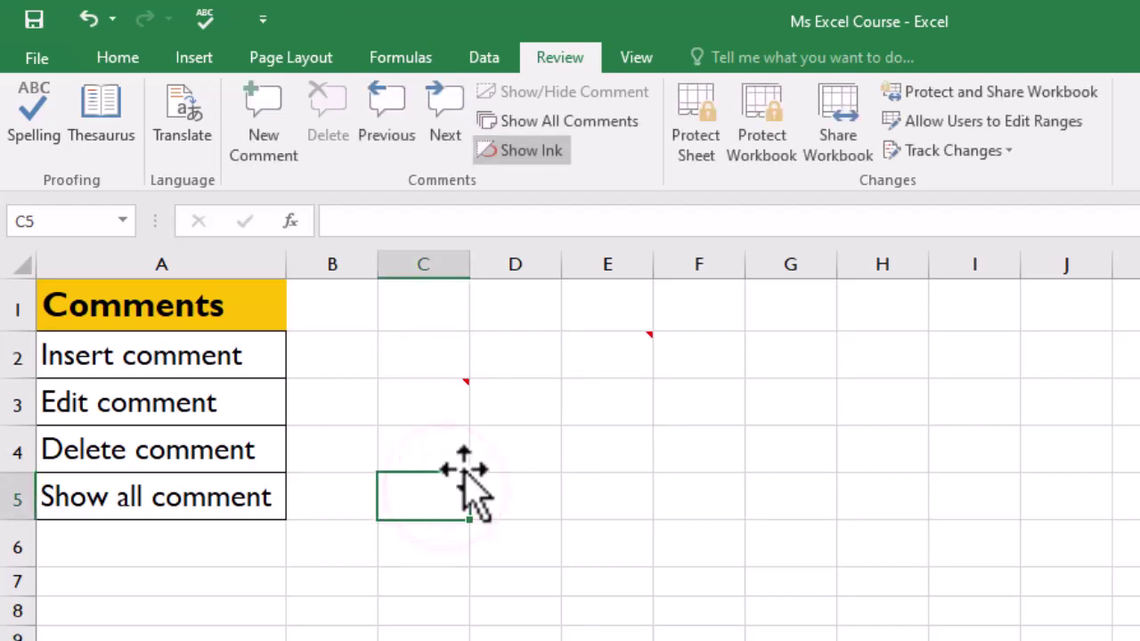
{"action": "left_click", "coordinate": [445, 412]}
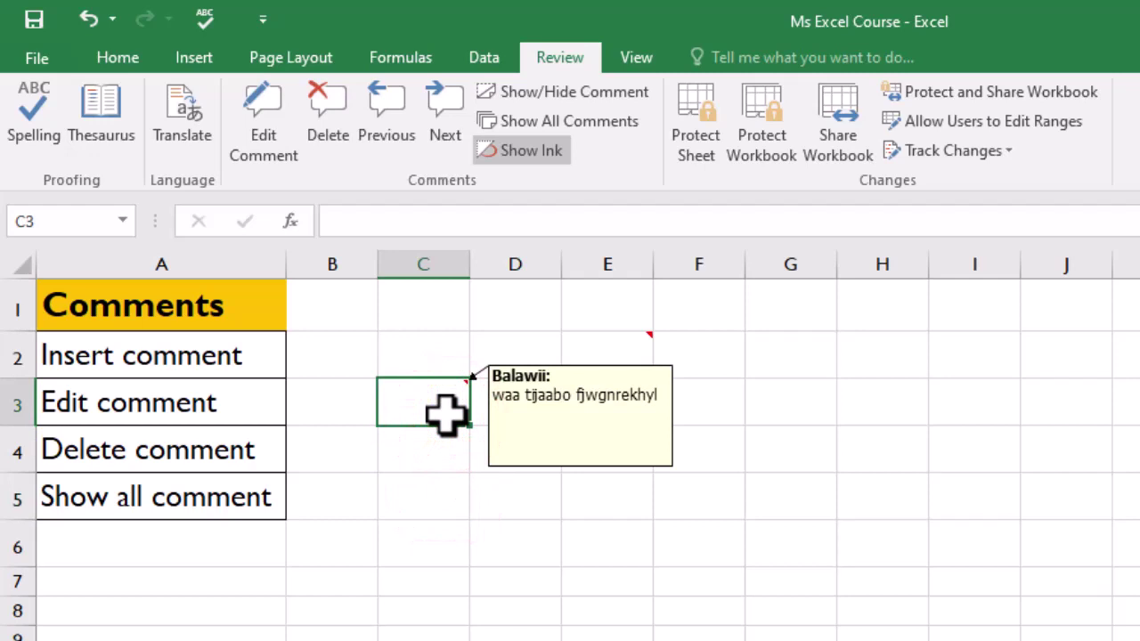
{"action": "key", "text": "shift+F2"}
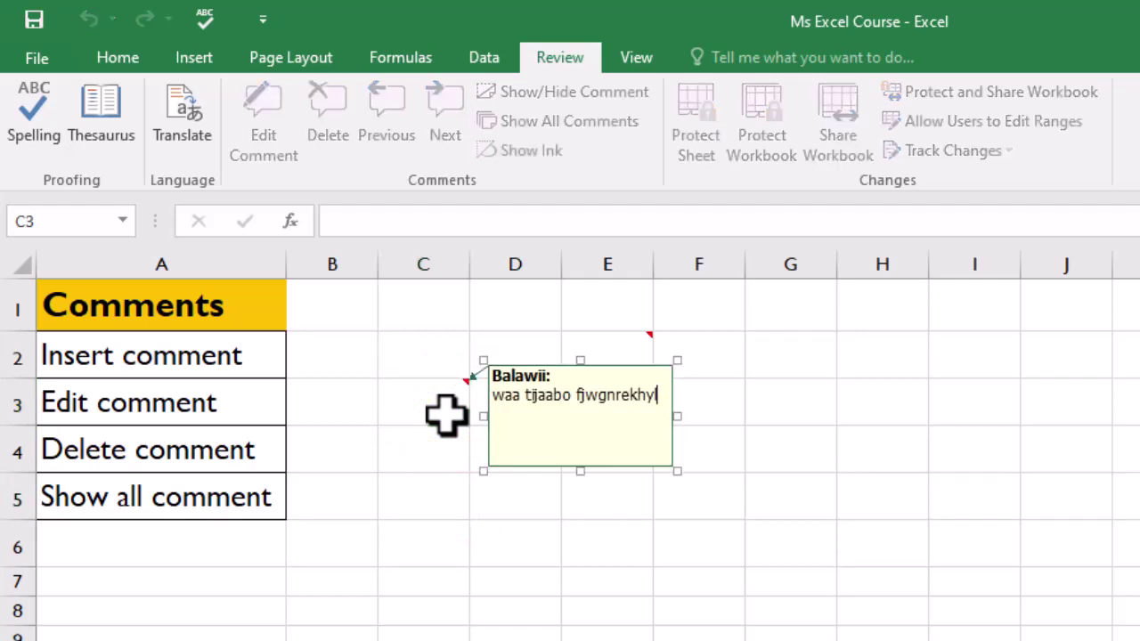
{"action": "left_click", "coordinate": [433, 491]}
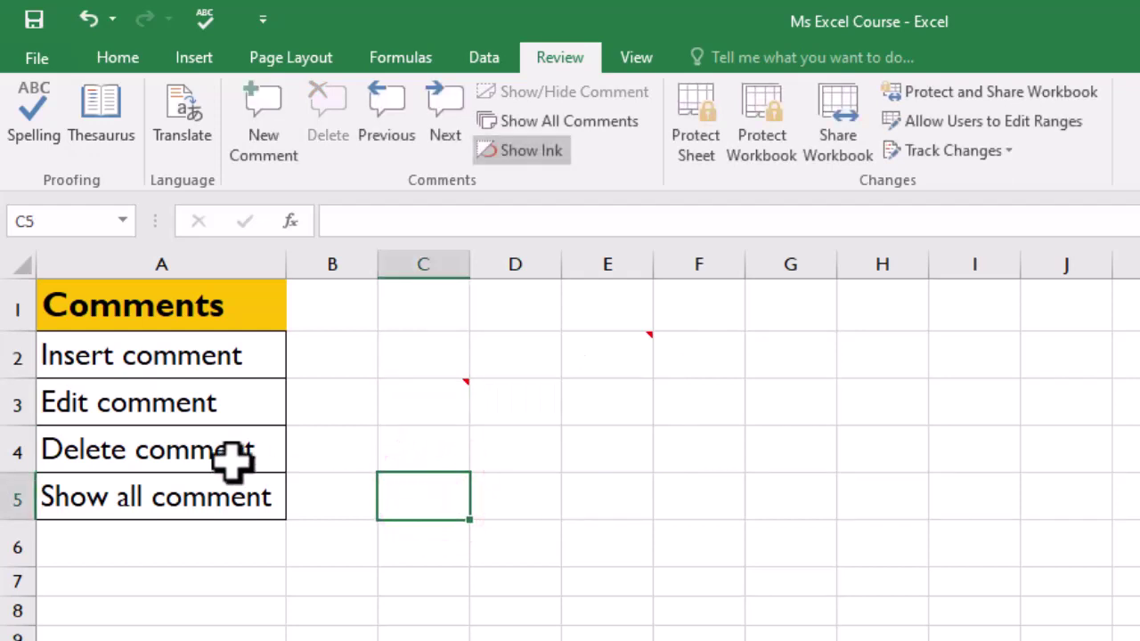
Delete the comment on cell C3 and the comment on cell E2
{"action": "left_click", "coordinate": [437, 407]}
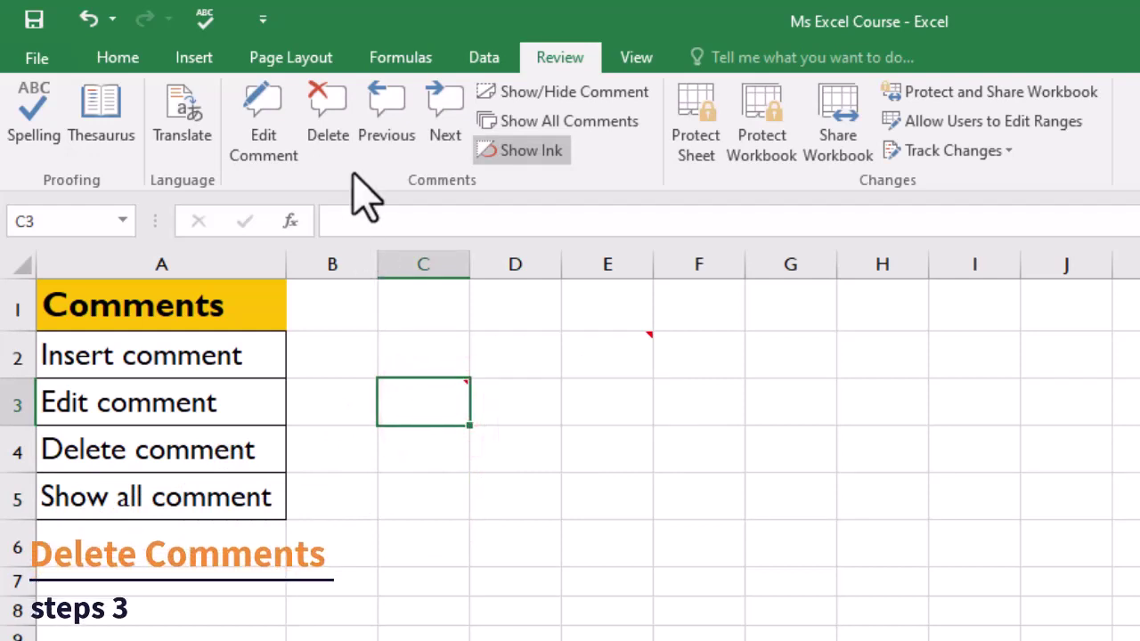
{"action": "left_click", "coordinate": [340, 121]}
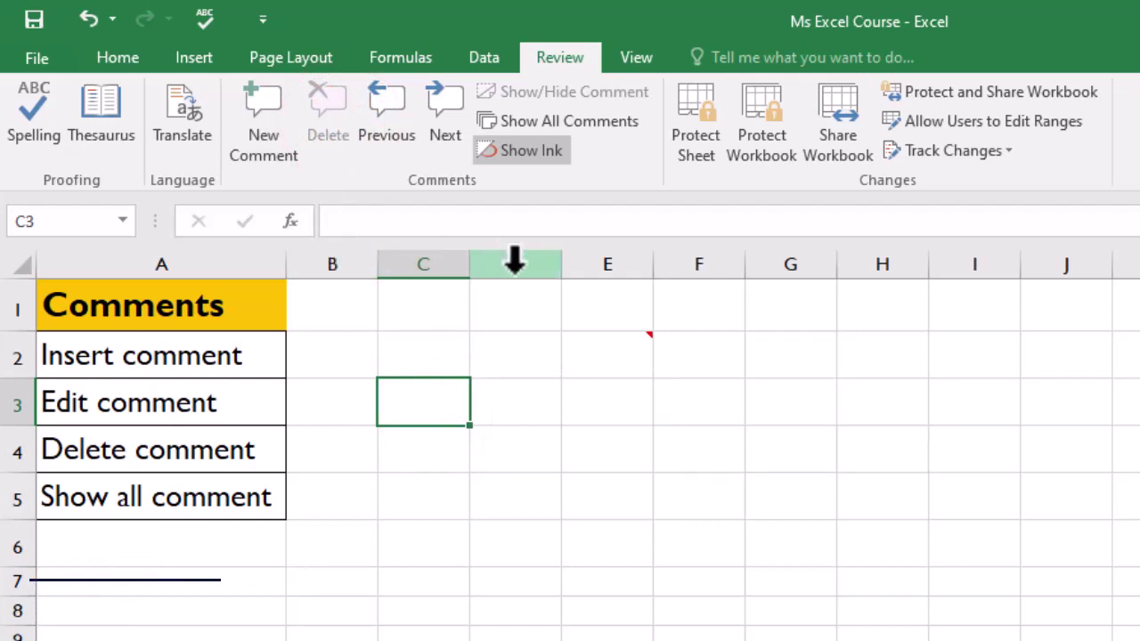
{"action": "left_click", "coordinate": [595, 353]}
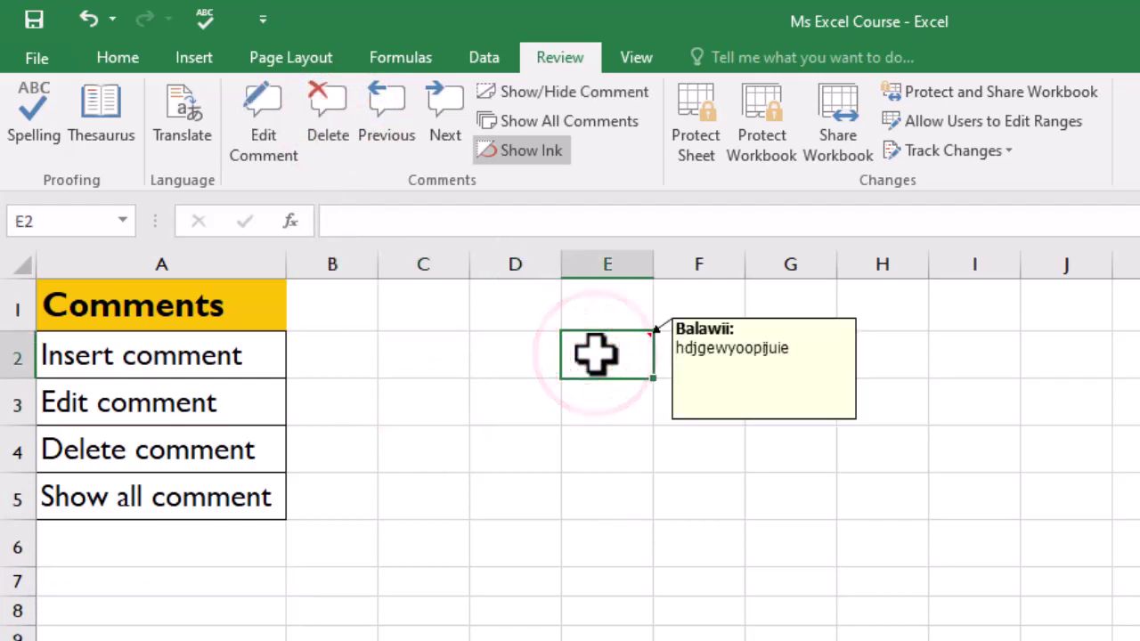
{"action": "key", "text": "shift+F2"}
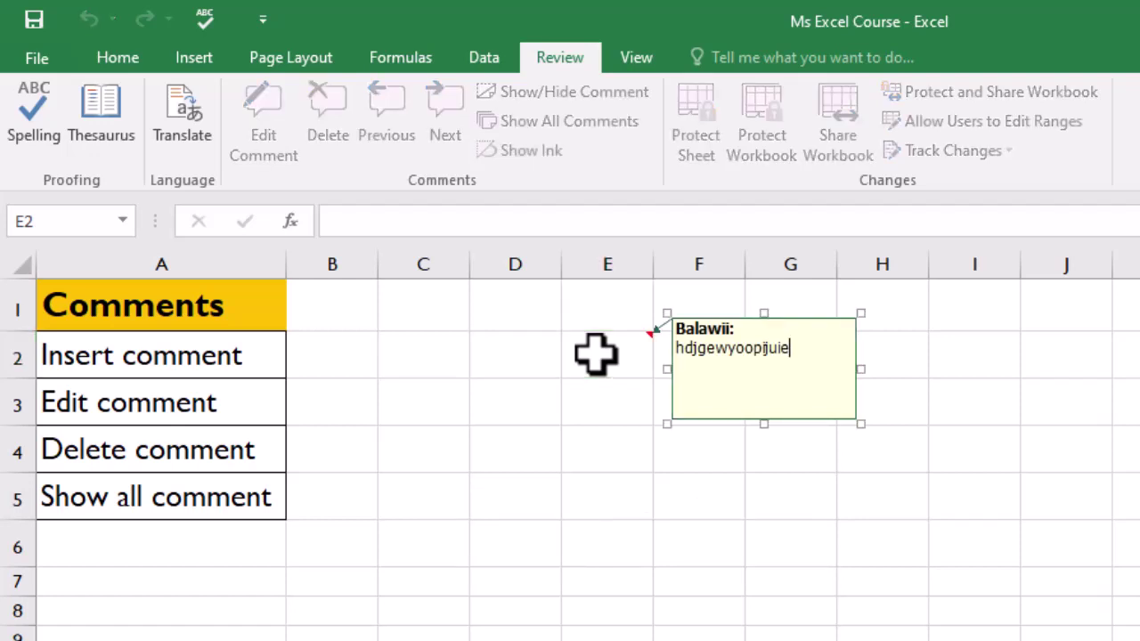
{"action": "key", "text": "Escape"}
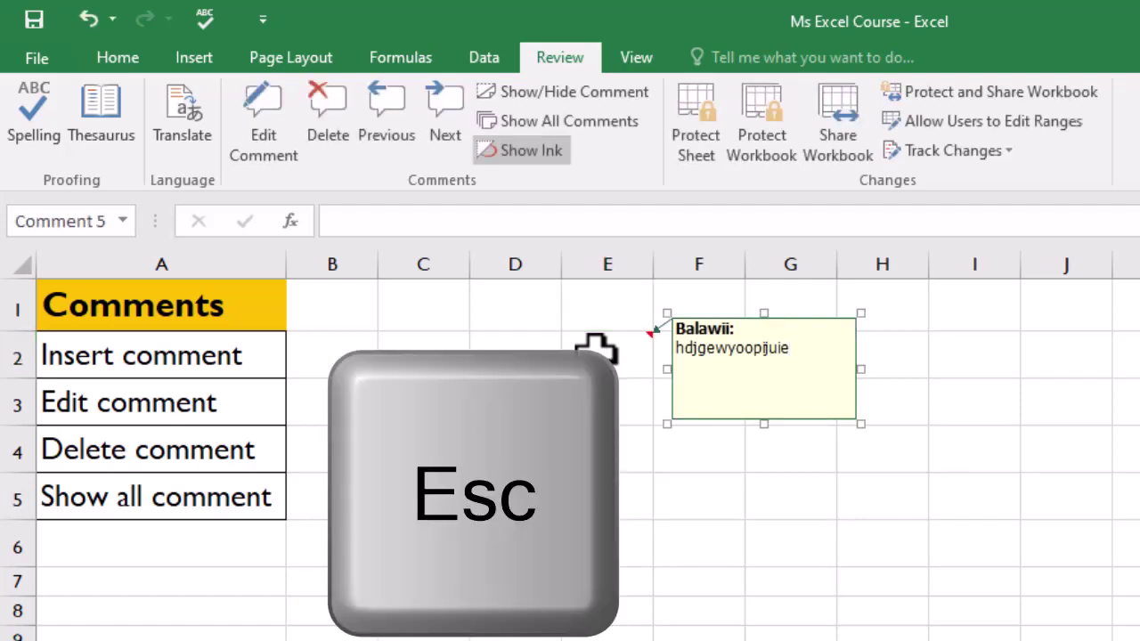
{"action": "left_click", "coordinate": [595, 352]}
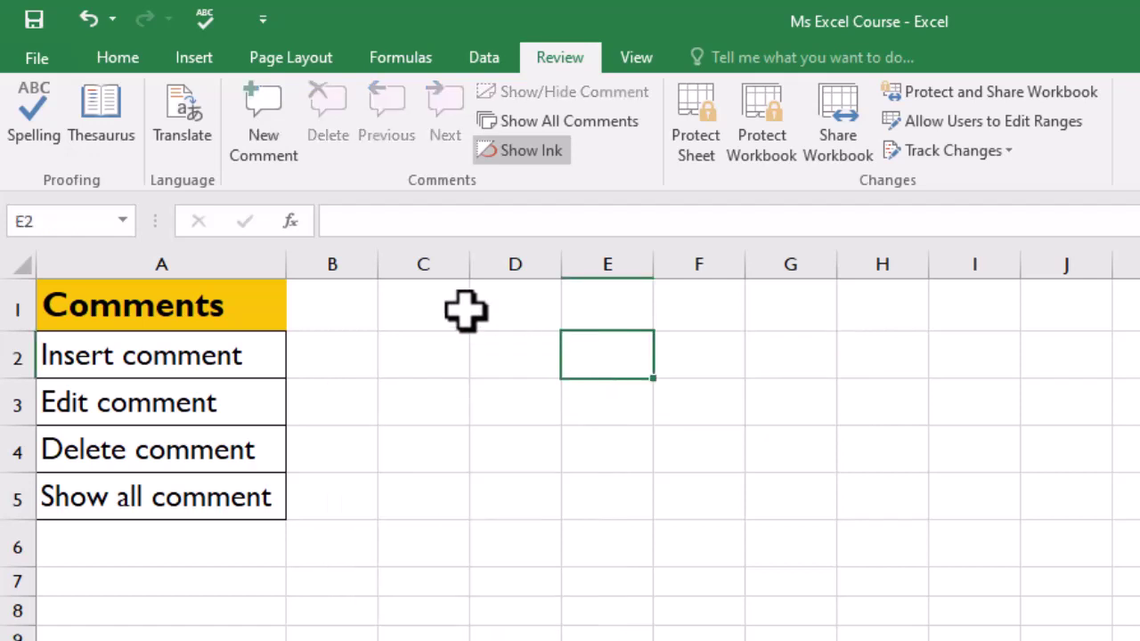
Insert a new comment without body text on cell E2 and reselect the cell
{"action": "left_click", "coordinate": [267, 121]}
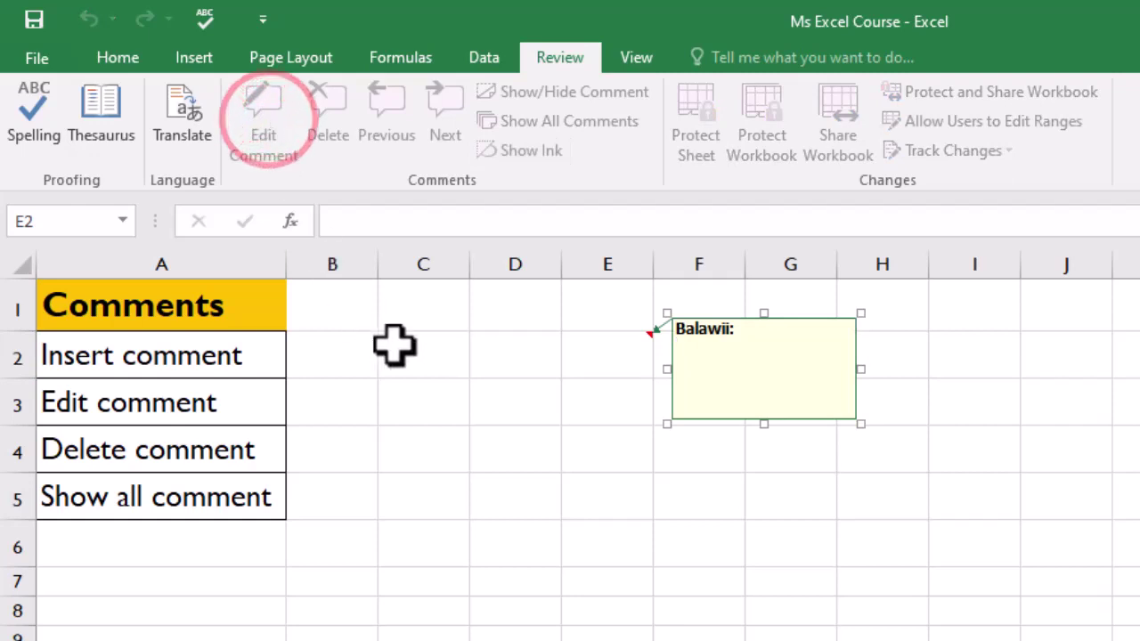
{"action": "left_click", "coordinate": [579, 405]}
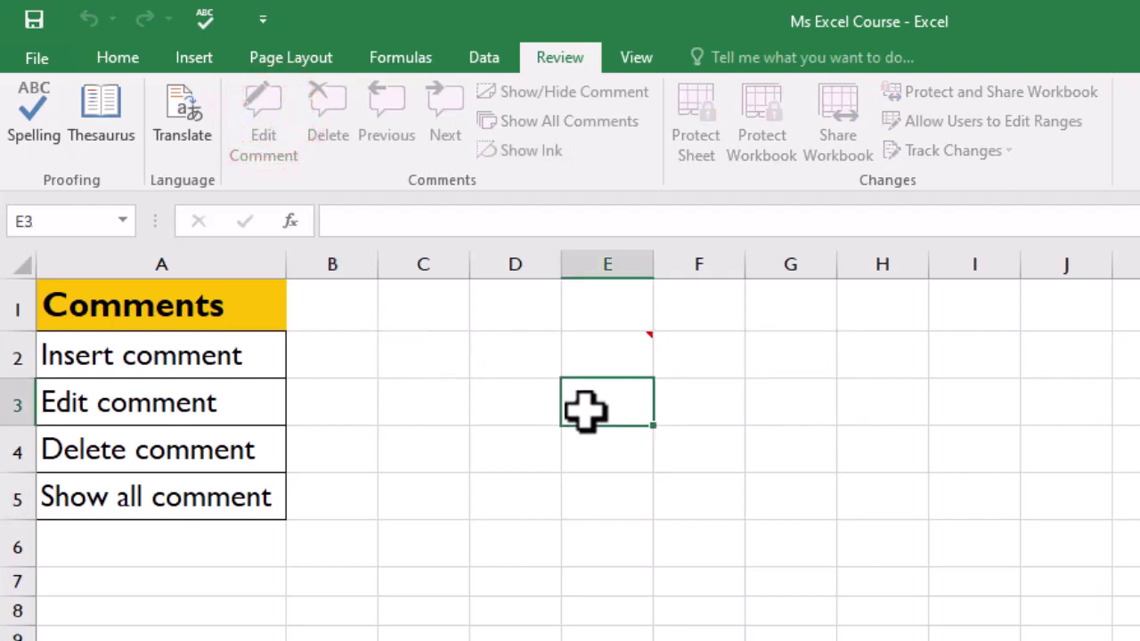
{"action": "left_click", "coordinate": [625, 367]}
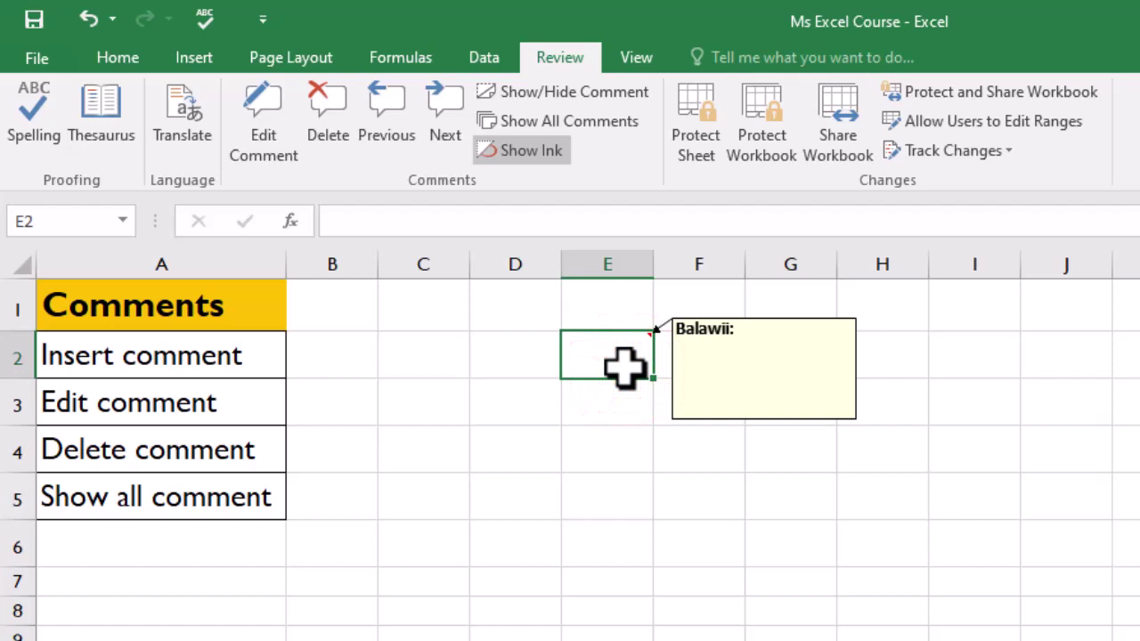
Enter "hfghj" in the comment on cell E2 and delete the whole comment
{"action": "key", "text": "shift+F2"}
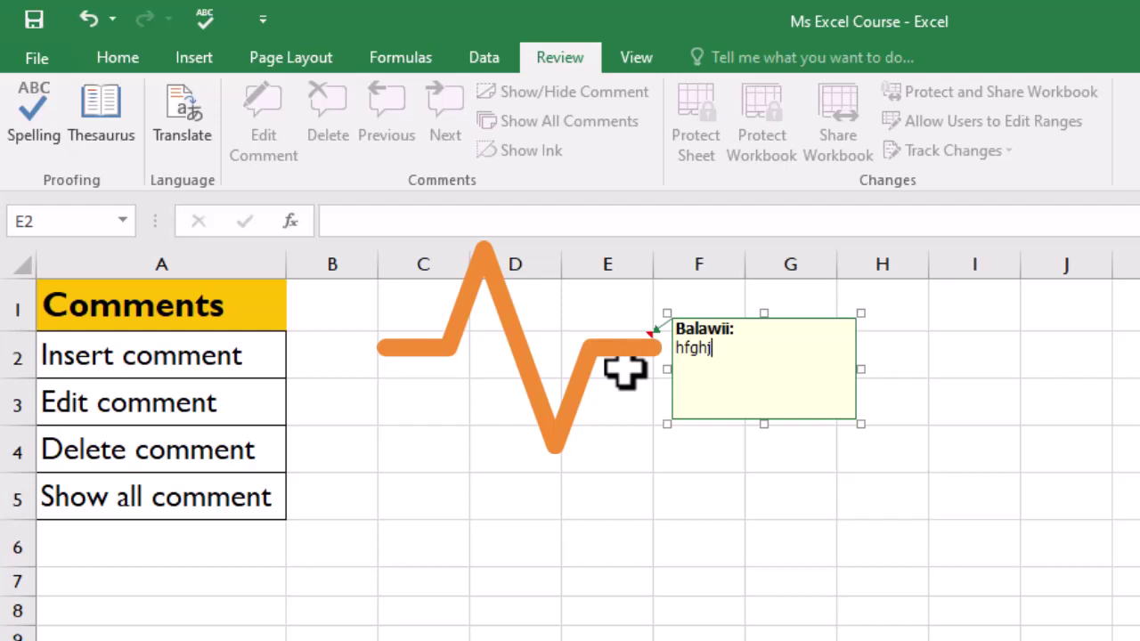
{"action": "key", "text": "Escape"}
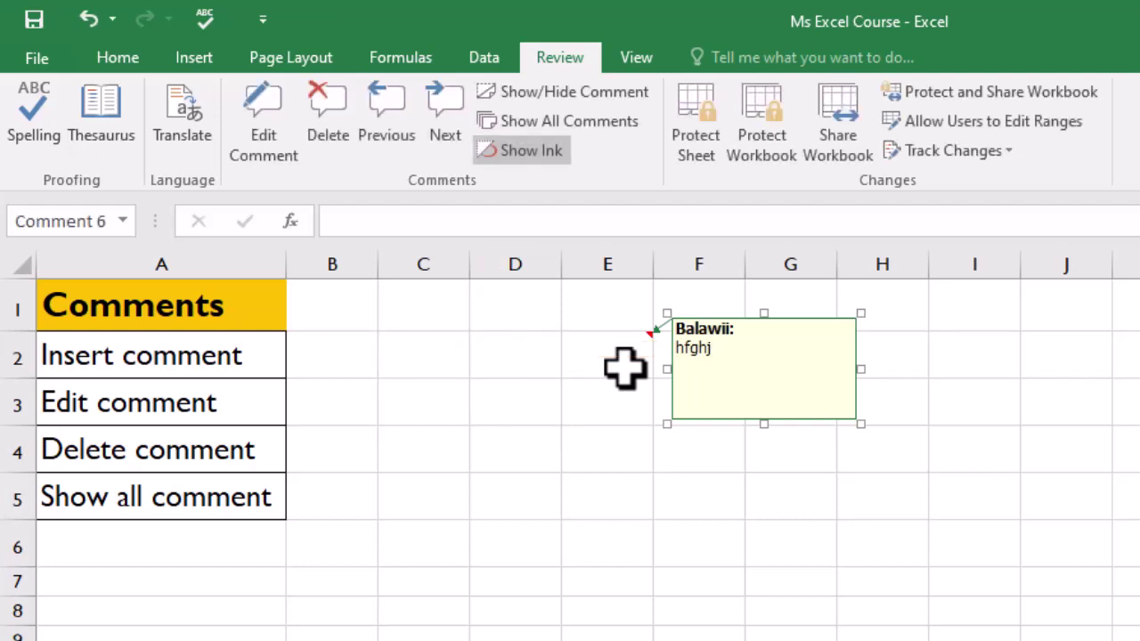
{"action": "key", "text": "Delete"}
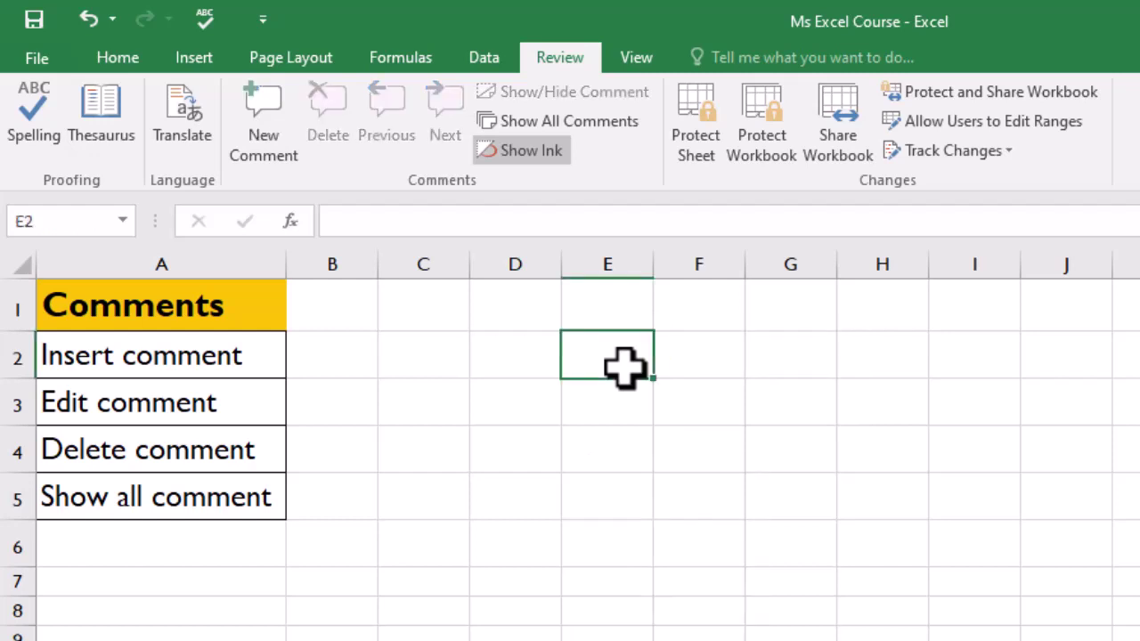
Insert comments without body text on cells E2, D3 and F1
{"action": "left_click", "coordinate": [278, 136]}
{"action": "left_click", "coordinate": [511, 415]}
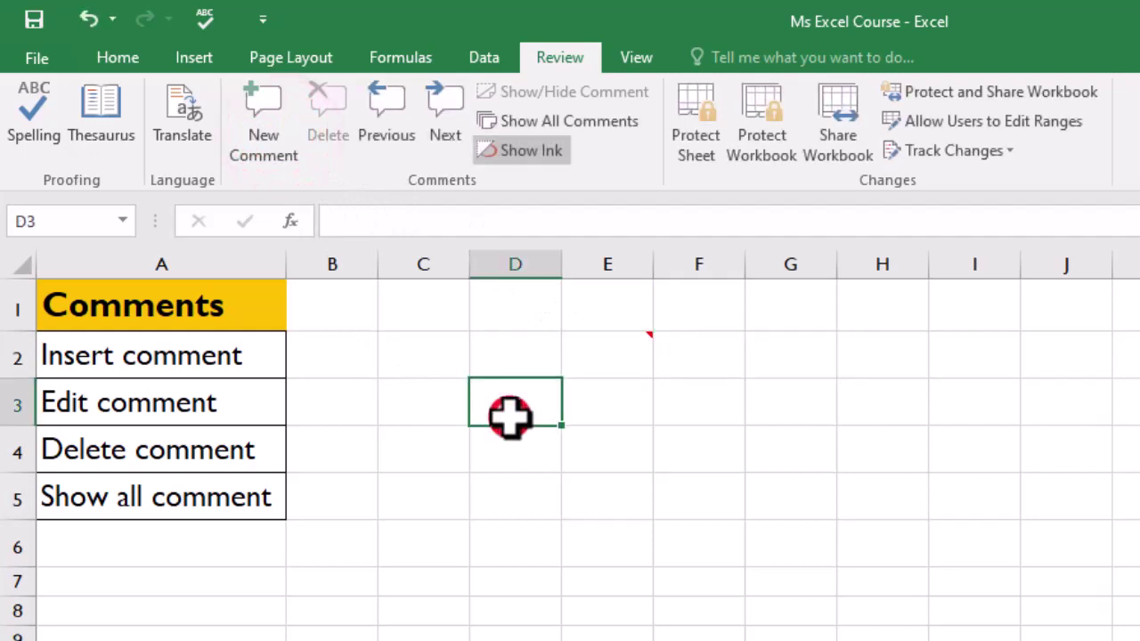
{"action": "left_click", "coordinate": [270, 136]}
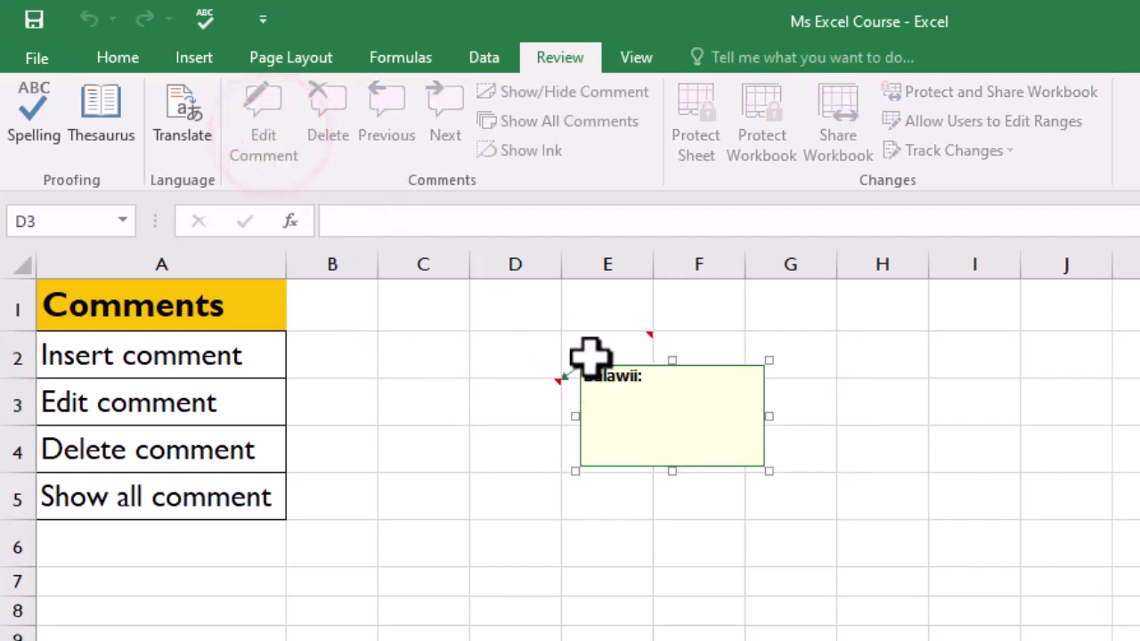
{"action": "left_click", "coordinate": [720, 316]}
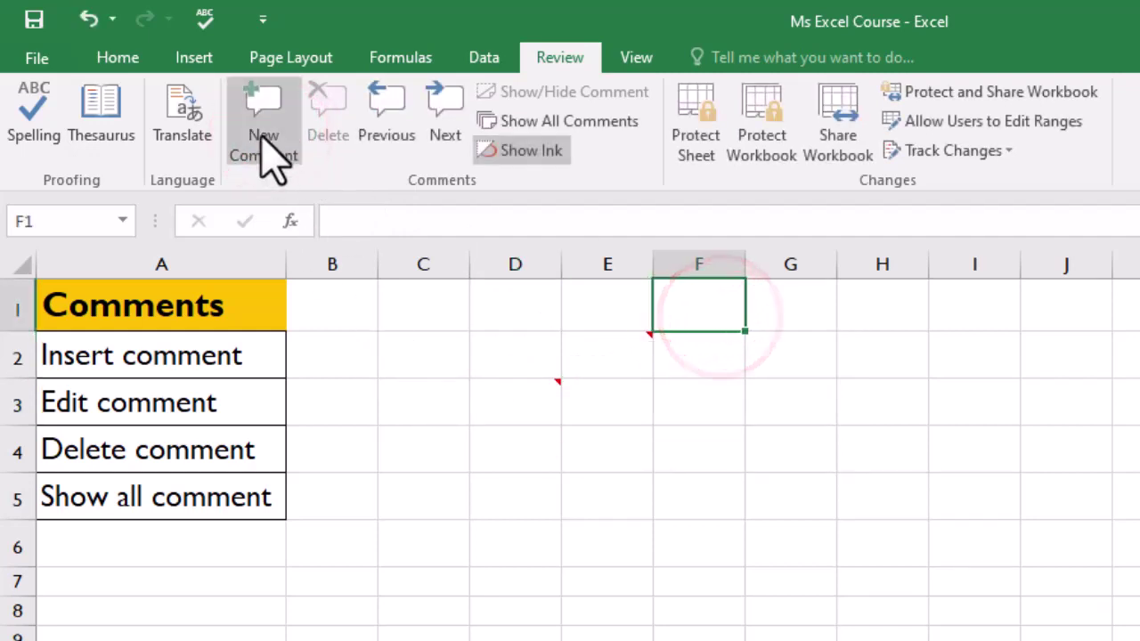
{"action": "left_click", "coordinate": [266, 135]}
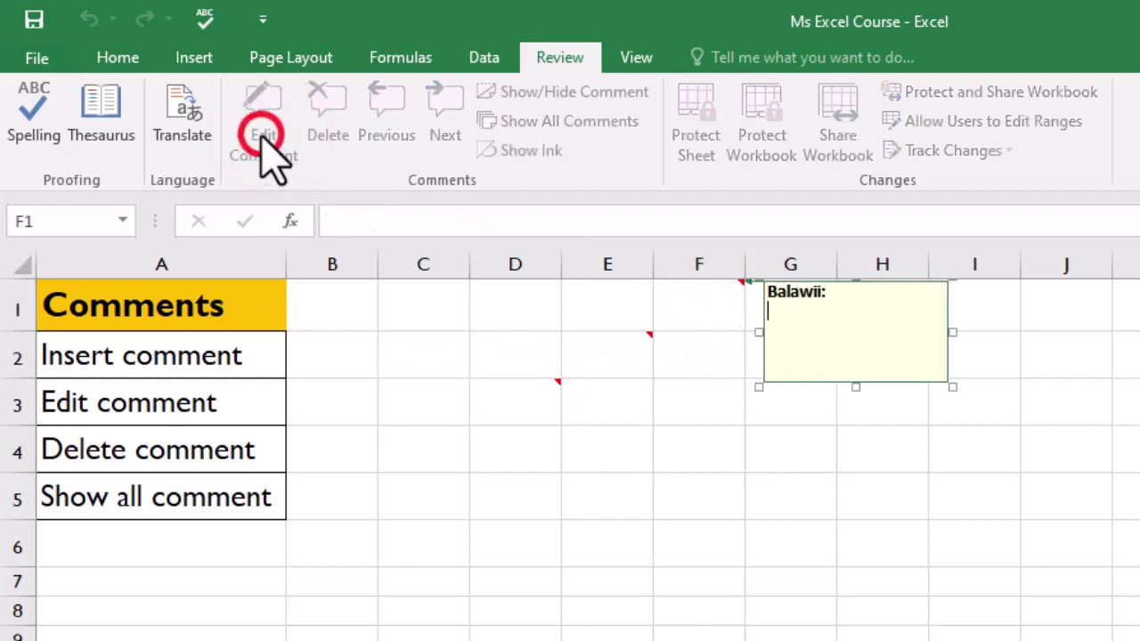
{"action": "left_click", "coordinate": [546, 463]}
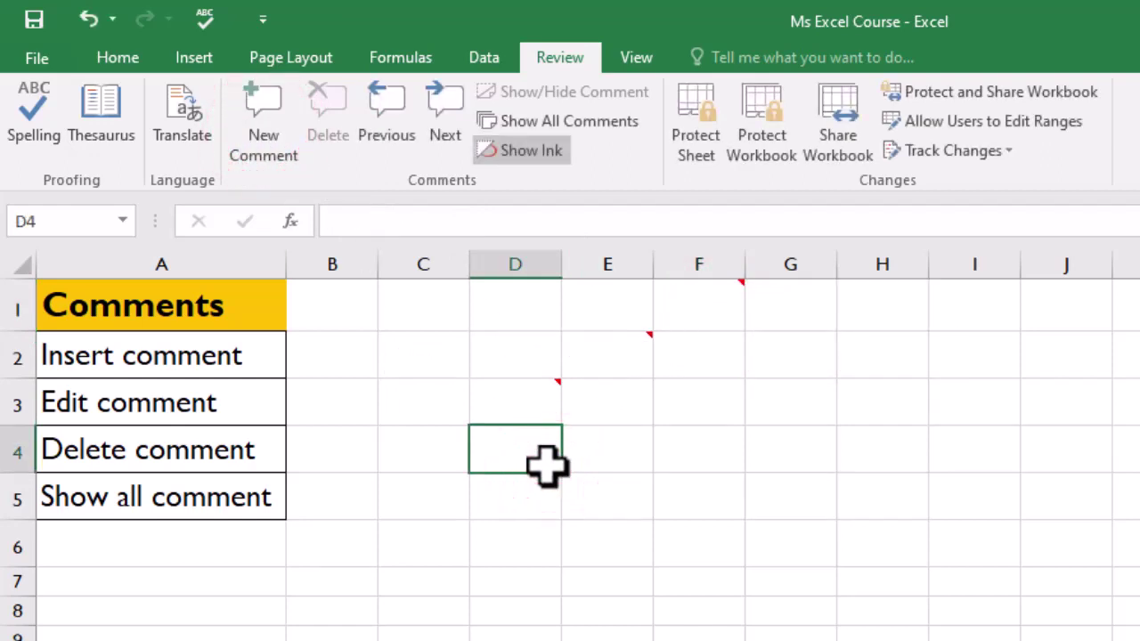
Turn on the display of all comments in the worksheet
{"action": "left_click", "coordinate": [579, 121]}
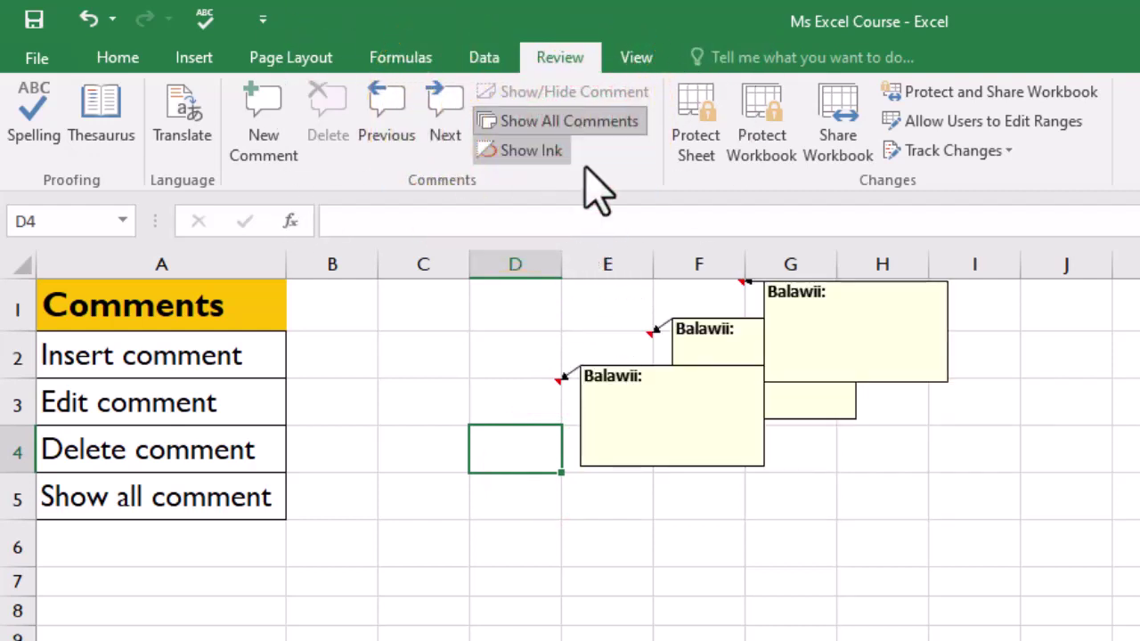
{"action": "left_click", "coordinate": [543, 113]}
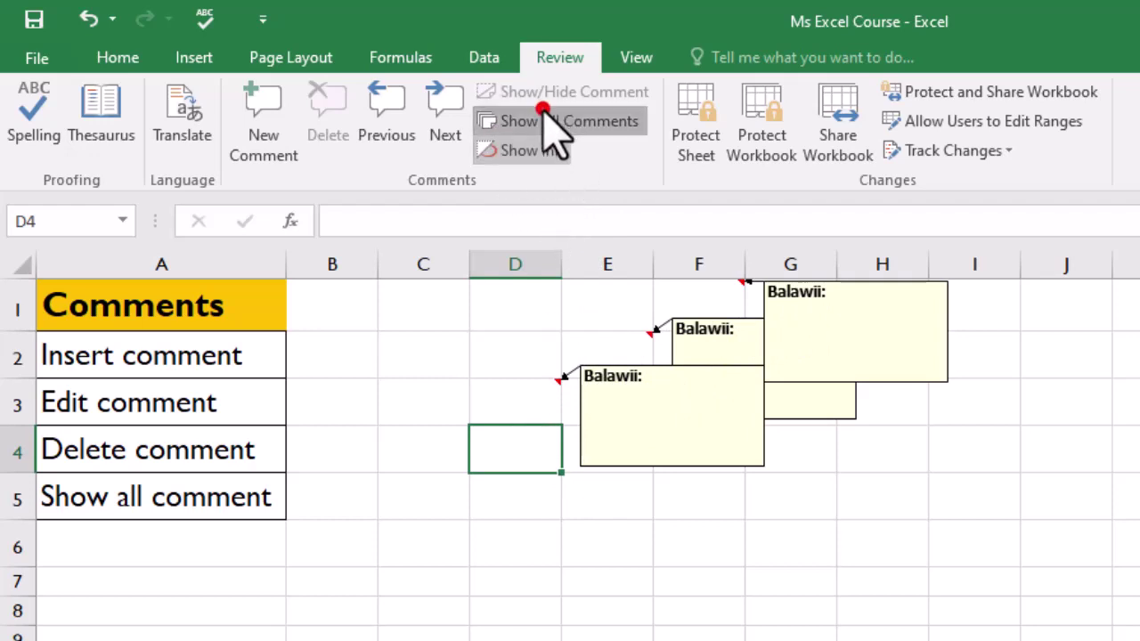
{"action": "left_click", "coordinate": [544, 113]}
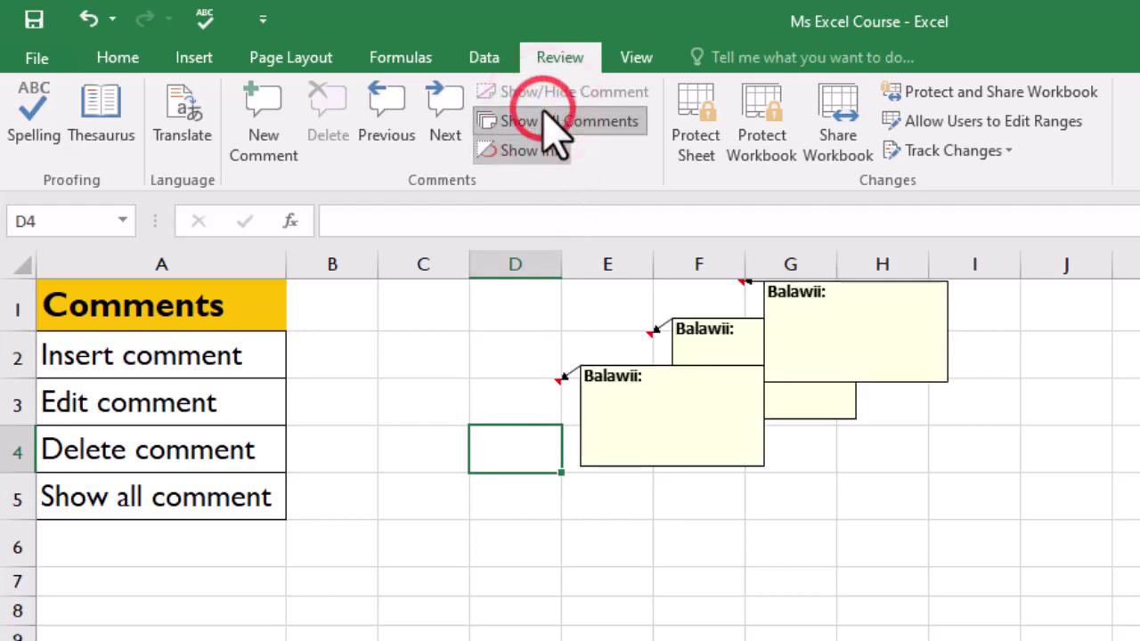
Turn off the display of all comments in the worksheet and select cell C7
{"action": "left_click", "coordinate": [545, 114]}
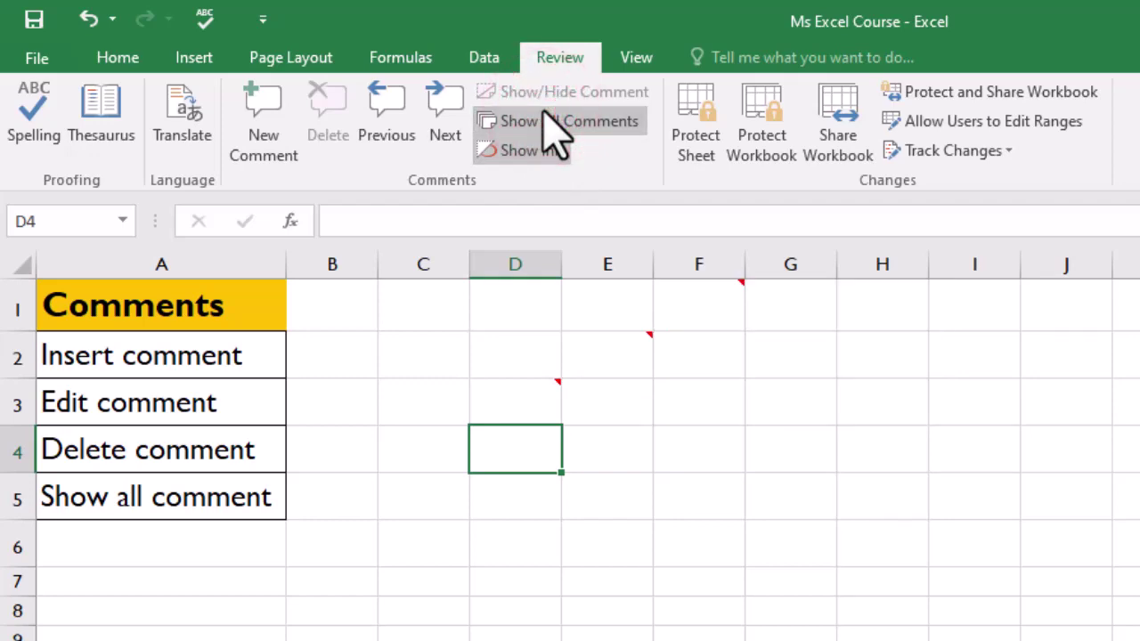
{"action": "left_click", "coordinate": [410, 577]}
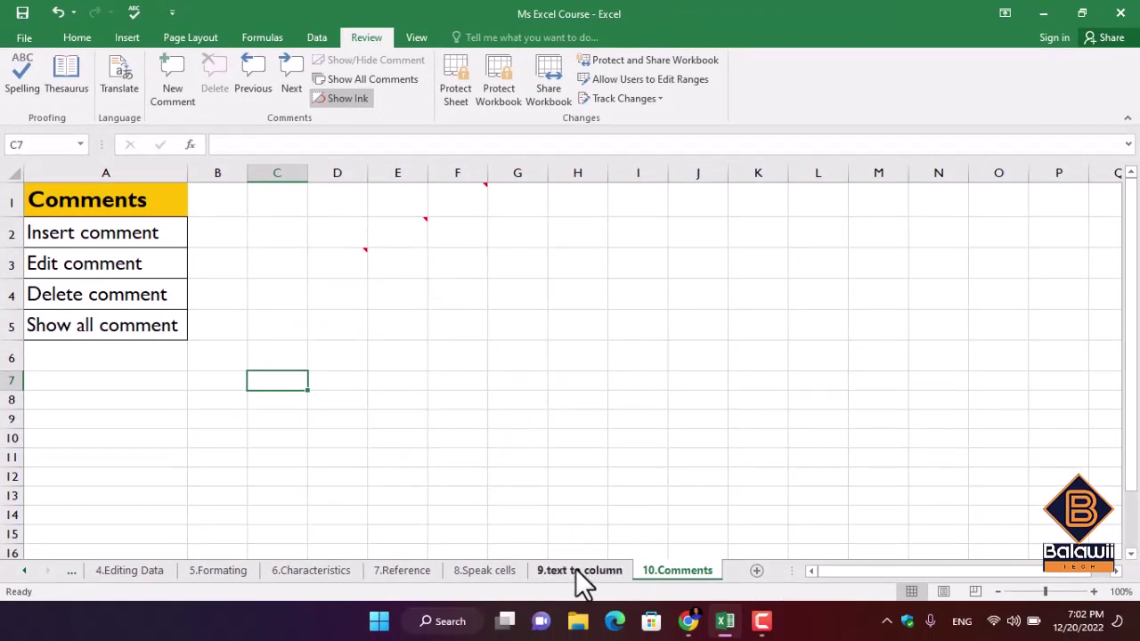
Open the "9.text to column" worksheet and go to its "Try it!" date conversion table
{"action": "left_click", "coordinate": [577, 571]}
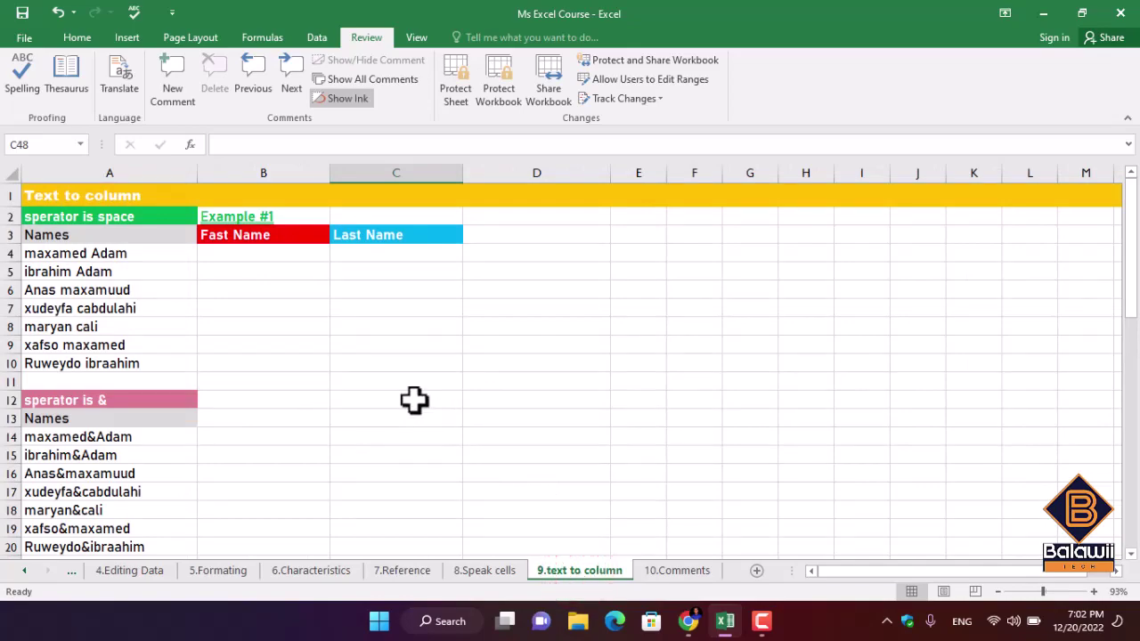
{"action": "scroll", "coordinate": [414, 401], "scroll_direction": "down", "scroll_amount": 10}
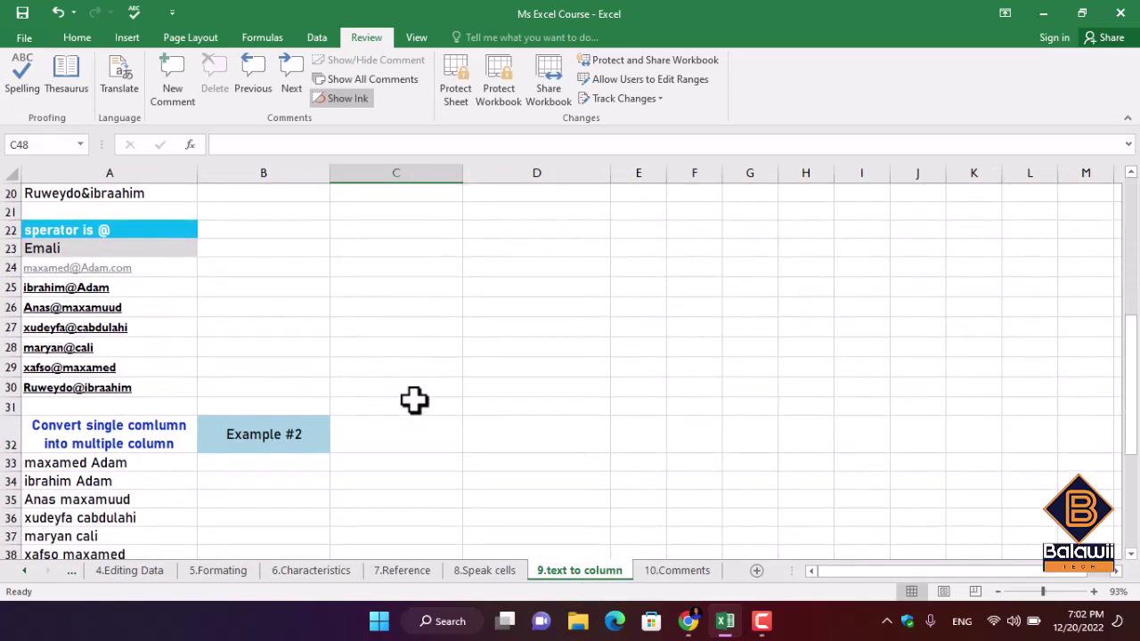
{"action": "scroll", "coordinate": [414, 400], "scroll_direction": "down", "scroll_amount": 1}
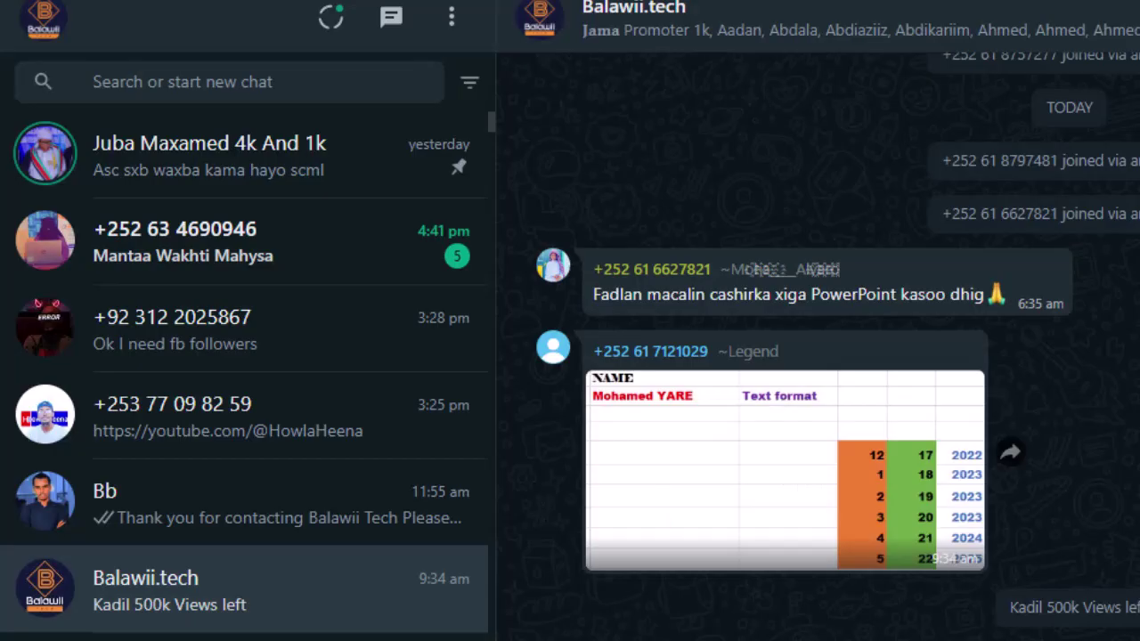
View the spreadsheet picture shared in the Balawii.tech WhatsApp group, close it and switch back to Excel
{"action": "left_click", "coordinate": [874, 477]}
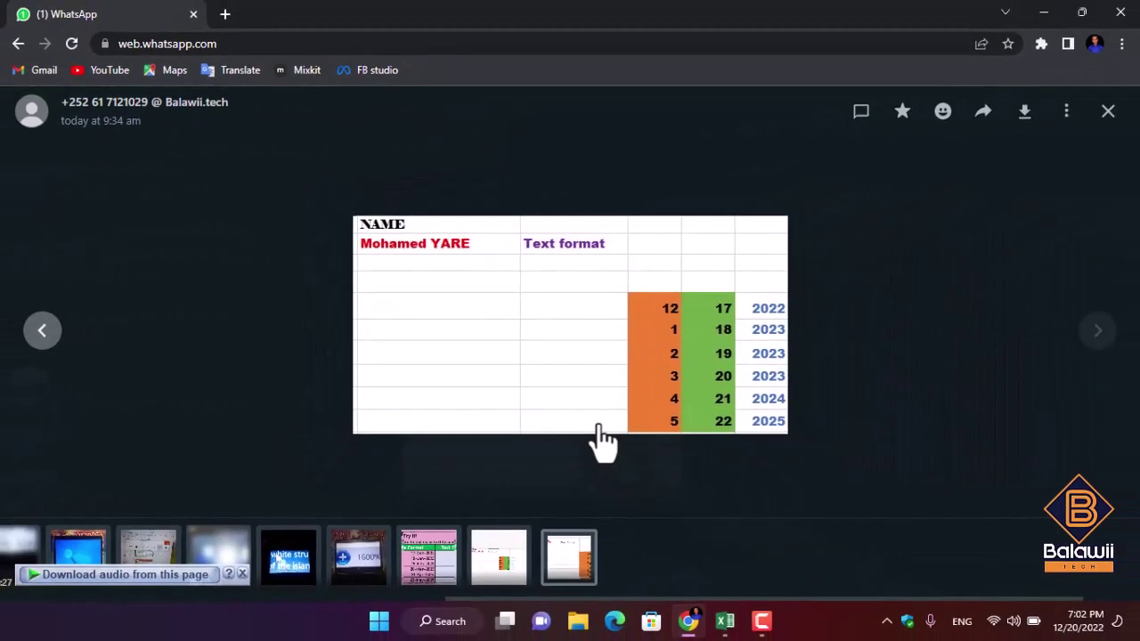
{"action": "left_click", "coordinate": [1107, 111]}
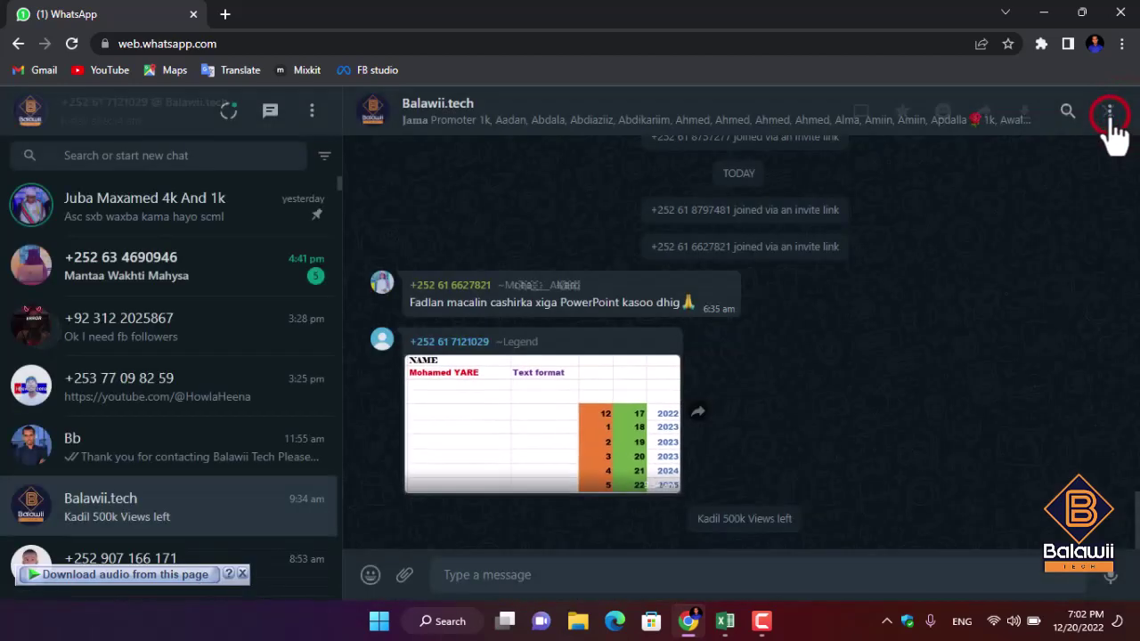
{"action": "left_click", "coordinate": [726, 622]}
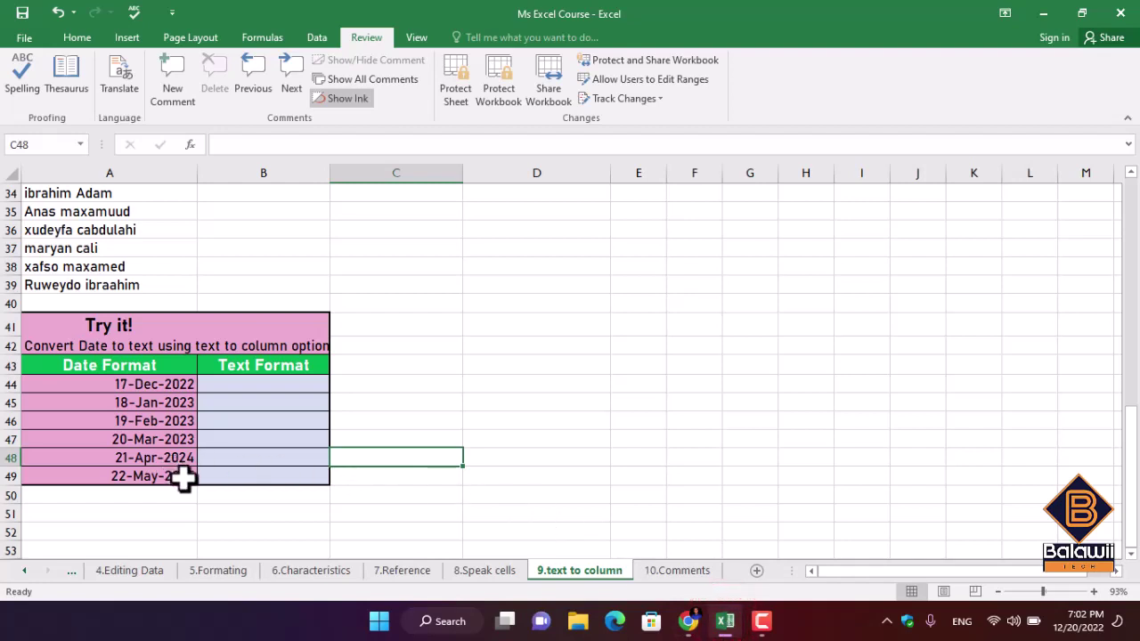
Start a Text to Columns conversion of the dates in A44:A49 as Delimited data with no delimiter selected
{"action": "left_click_drag", "start_coordinate": [185, 479], "coordinate": [154, 390]}
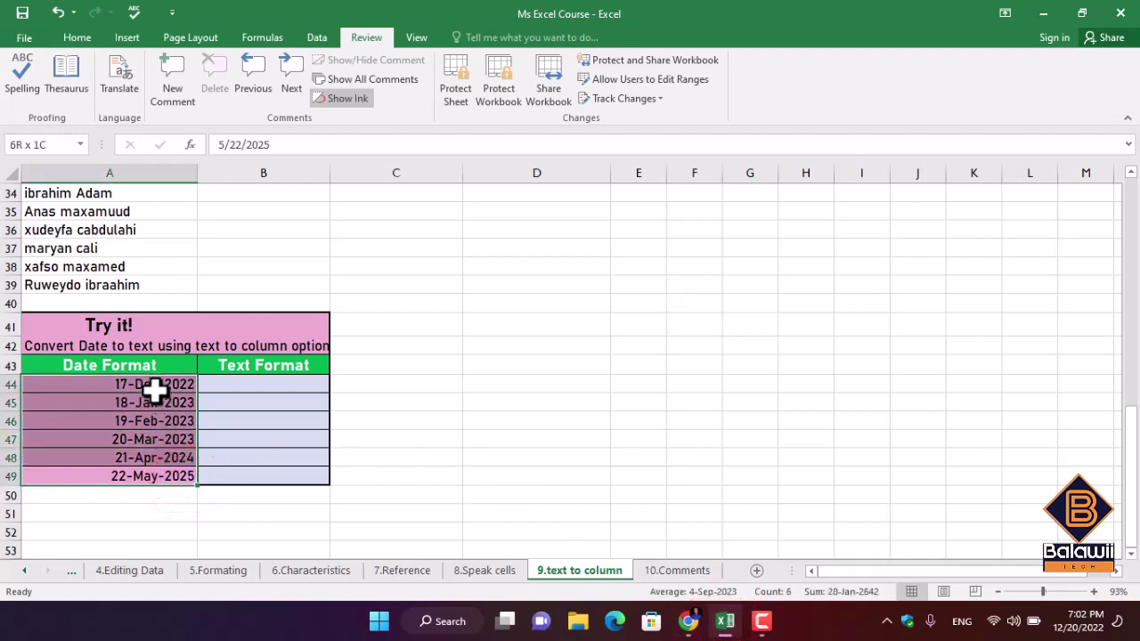
{"action": "left_click", "coordinate": [319, 33]}
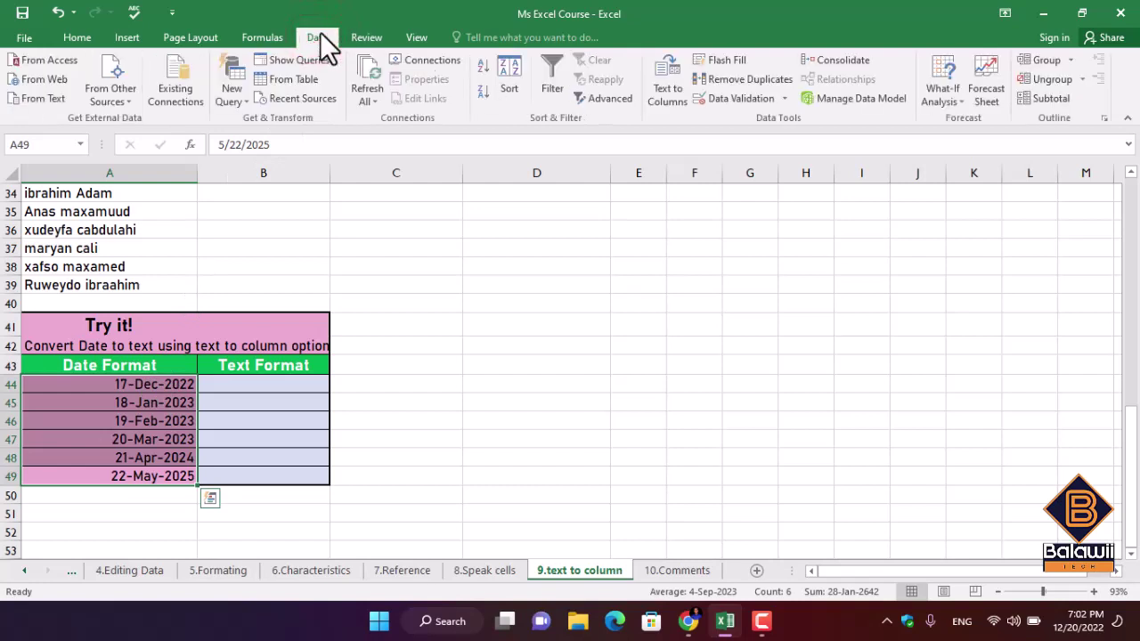
{"action": "left_click", "coordinate": [656, 82]}
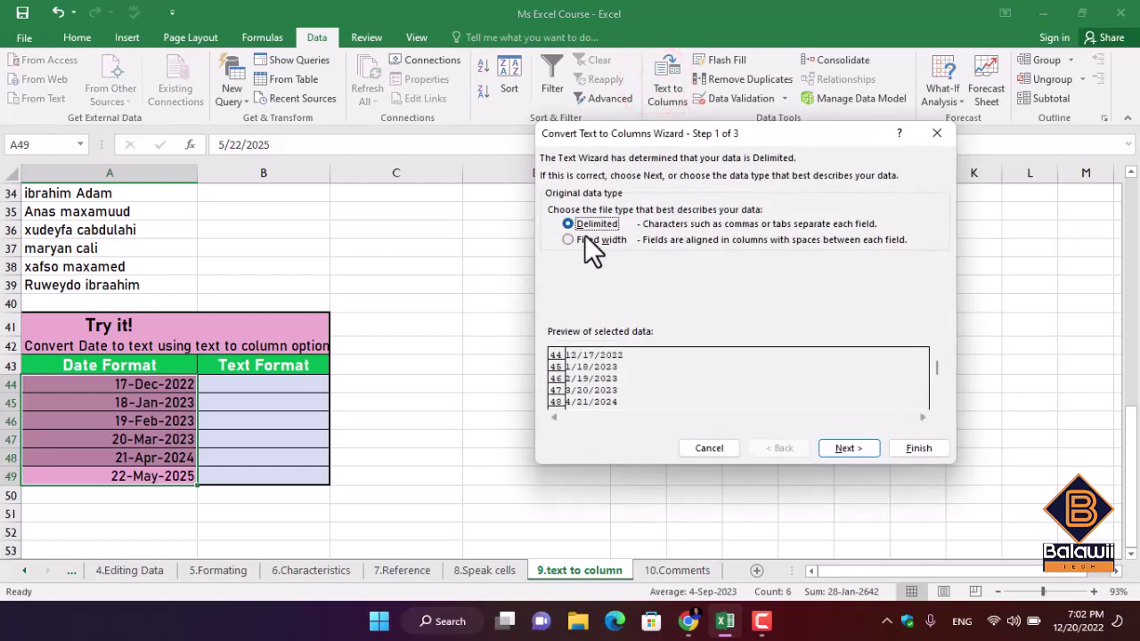
{"action": "left_click", "coordinate": [843, 448]}
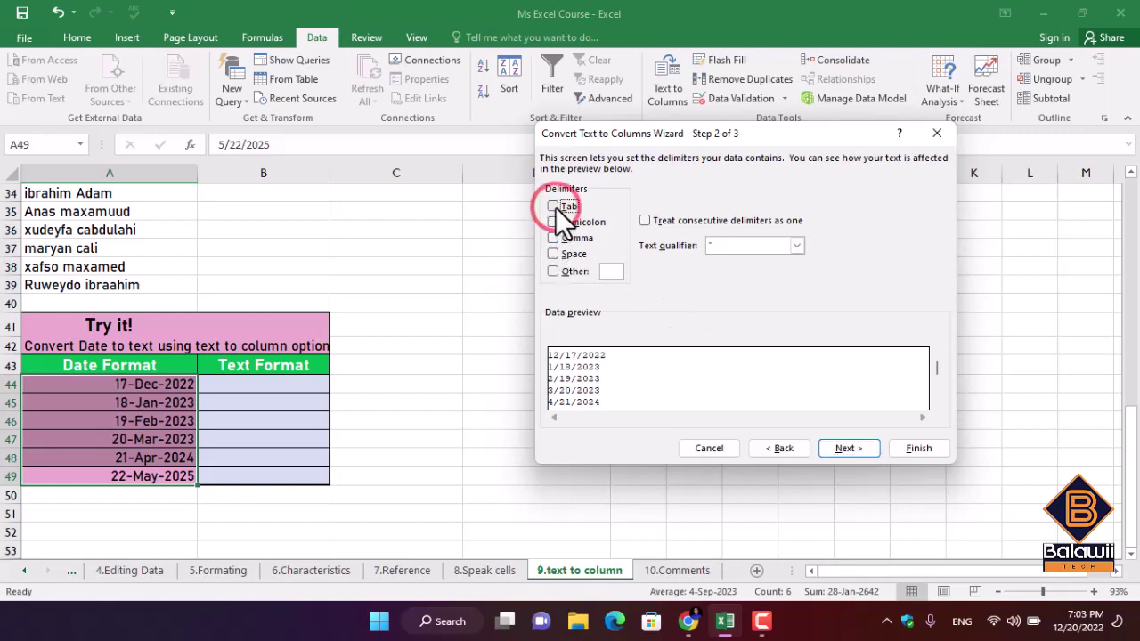
{"action": "left_click", "coordinate": [843, 448]}
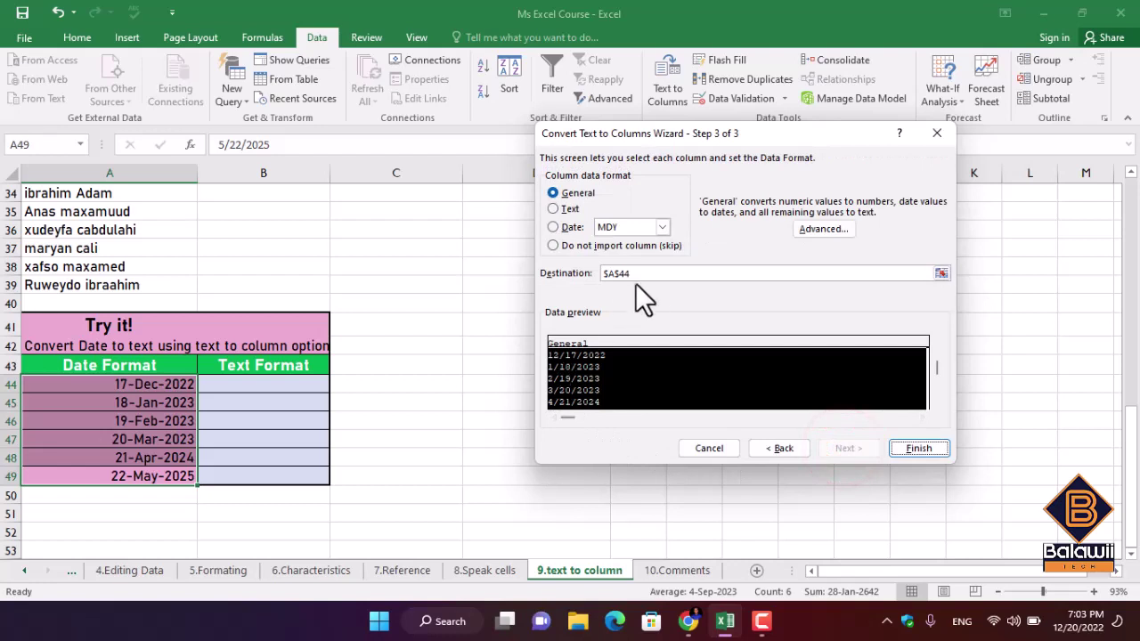
Set the conversion's destination to cell B44 and finish it with the General column data format
{"action": "left_click", "coordinate": [651, 277]}
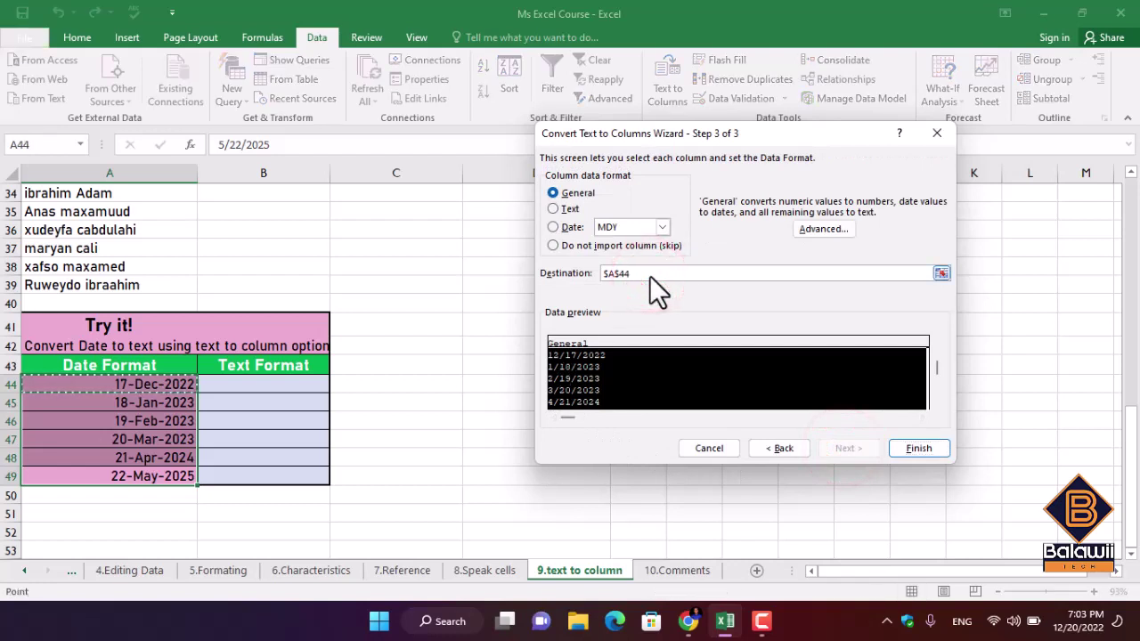
{"action": "key", "text": "BackSpace"}
{"action": "key", "text": "BackSpace"}
{"action": "key", "text": "BackSpace"}
{"action": "key", "text": "BackSpace"}
{"action": "key", "text": "BackSpace"}
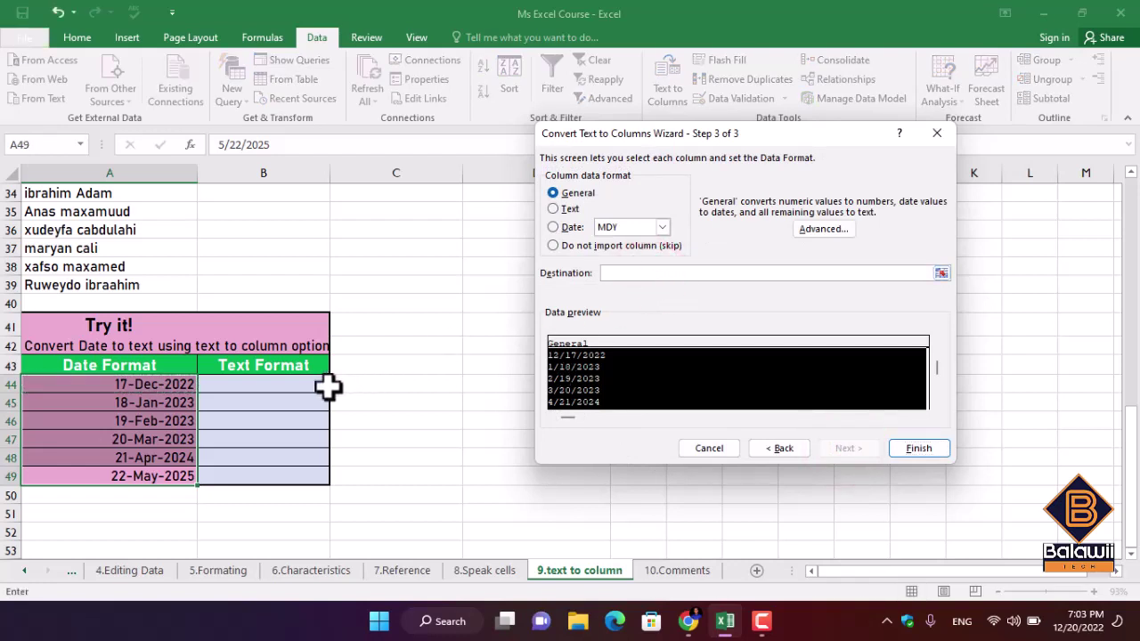
{"action": "left_click", "coordinate": [292, 384]}
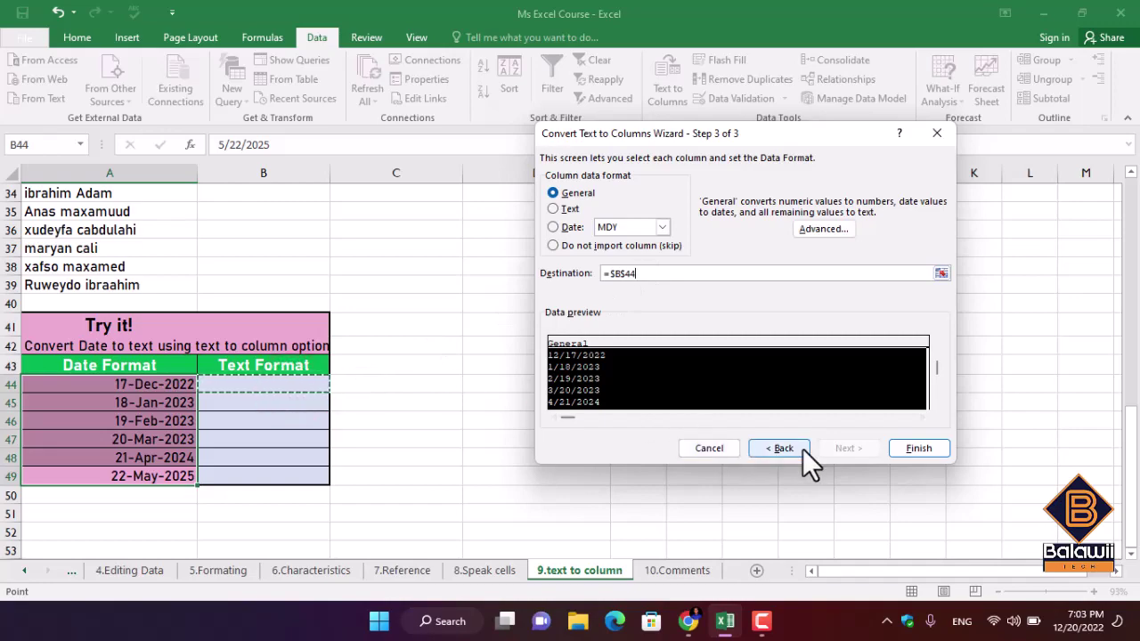
{"action": "left_click", "coordinate": [906, 447]}
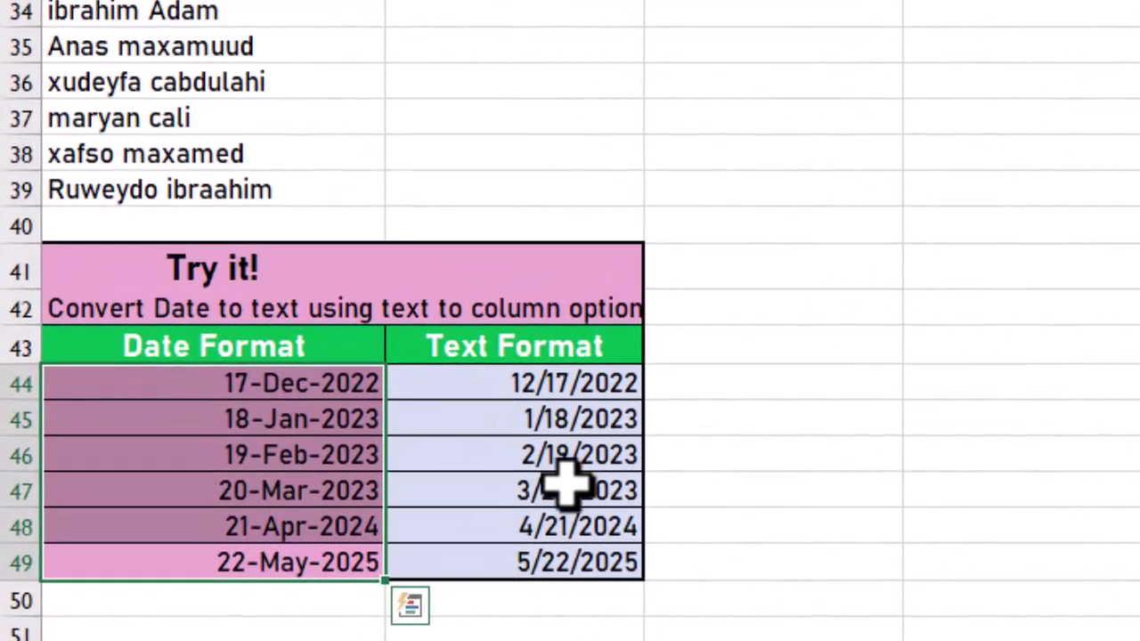
Return to the "10.Comments" worksheet and view the comments on cells D3, E2 and F1
{"action": "left_click", "coordinate": [768, 559]}
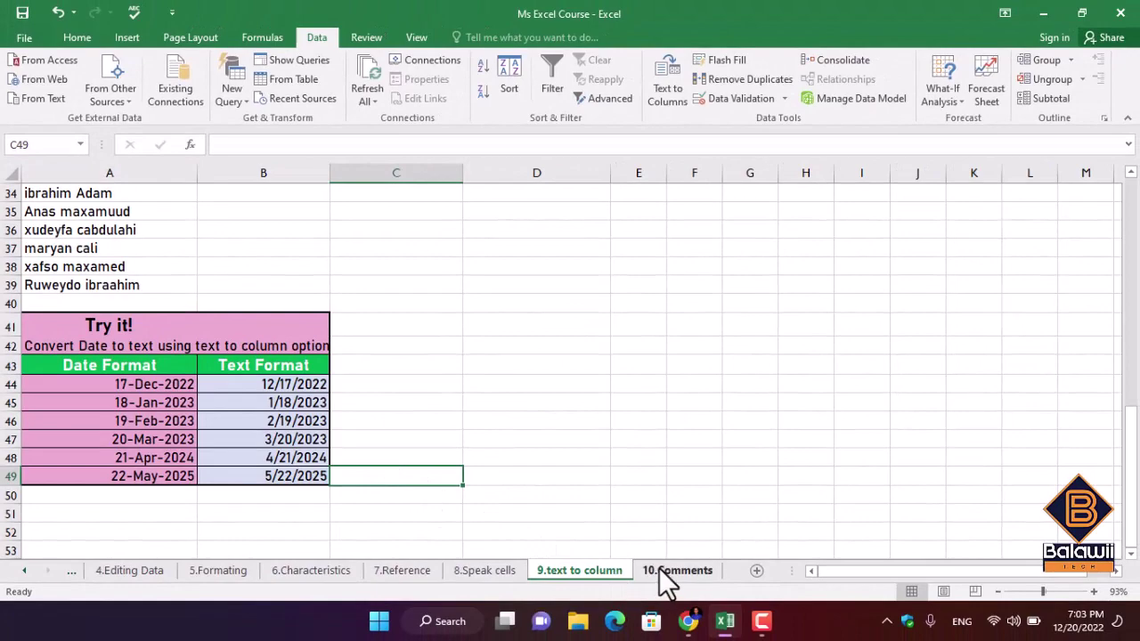
{"action": "left_click", "coordinate": [666, 574]}
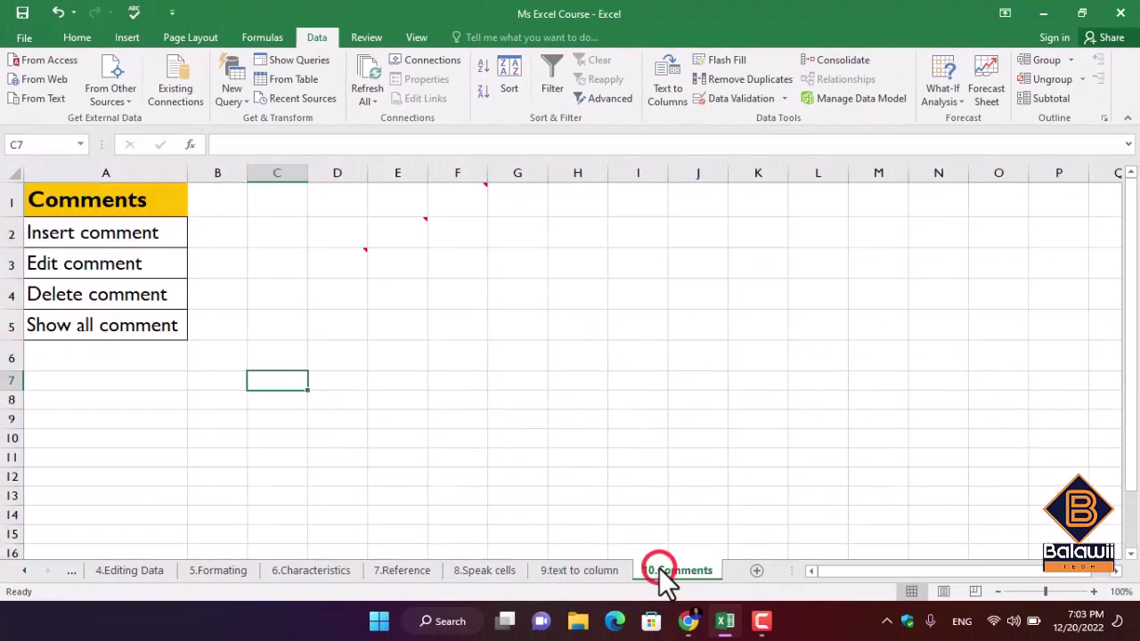
{"action": "left_click", "coordinate": [338, 267]}
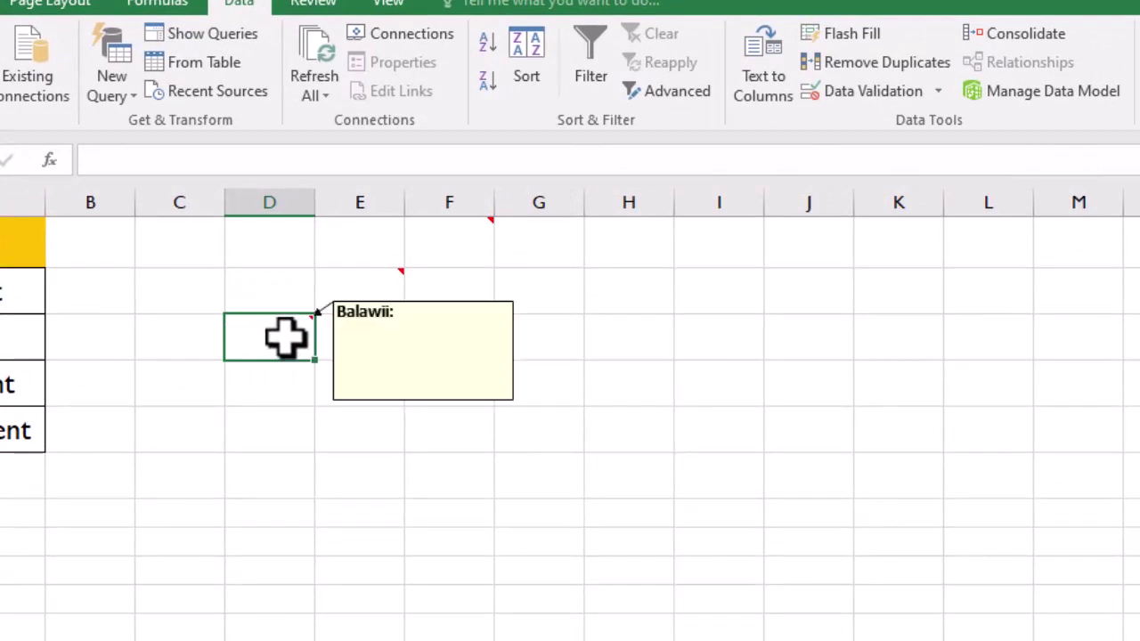
{"action": "mouse_move", "coordinate": [365, 296]}
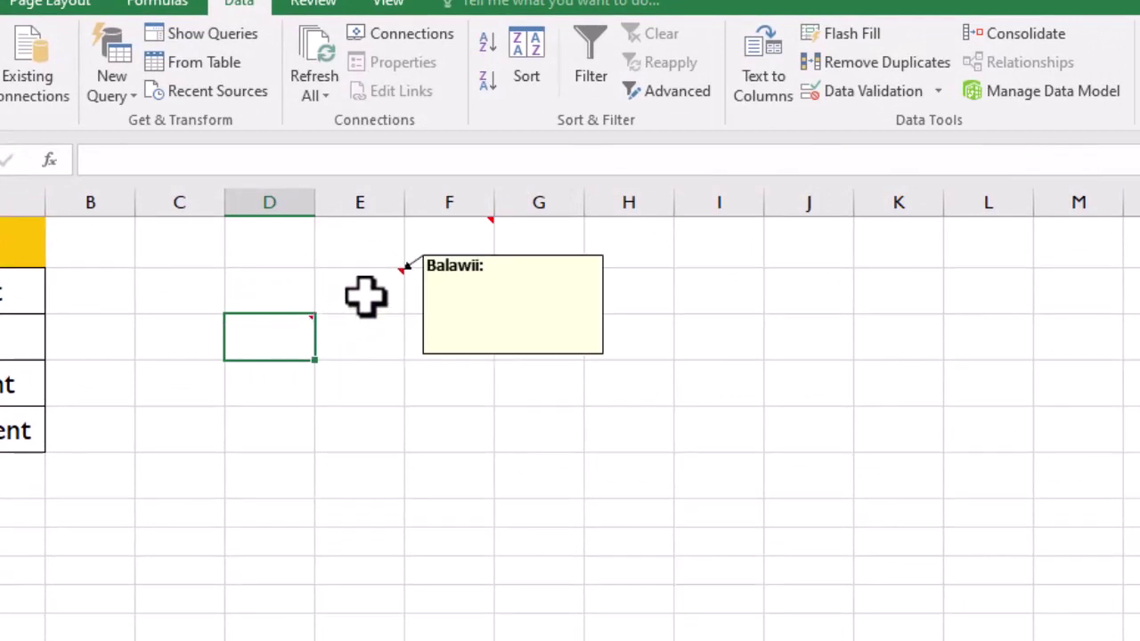
{"action": "left_click", "coordinate": [457, 237]}
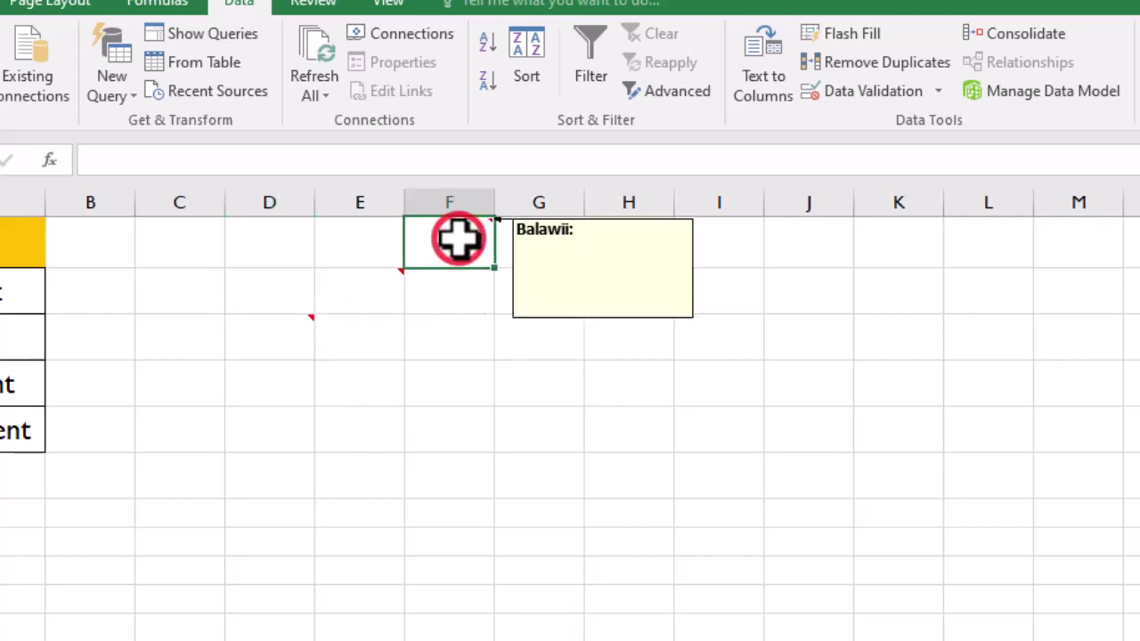
{"action": "left_click", "coordinate": [374, 306]}
{"action": "left_click", "coordinate": [291, 352]}
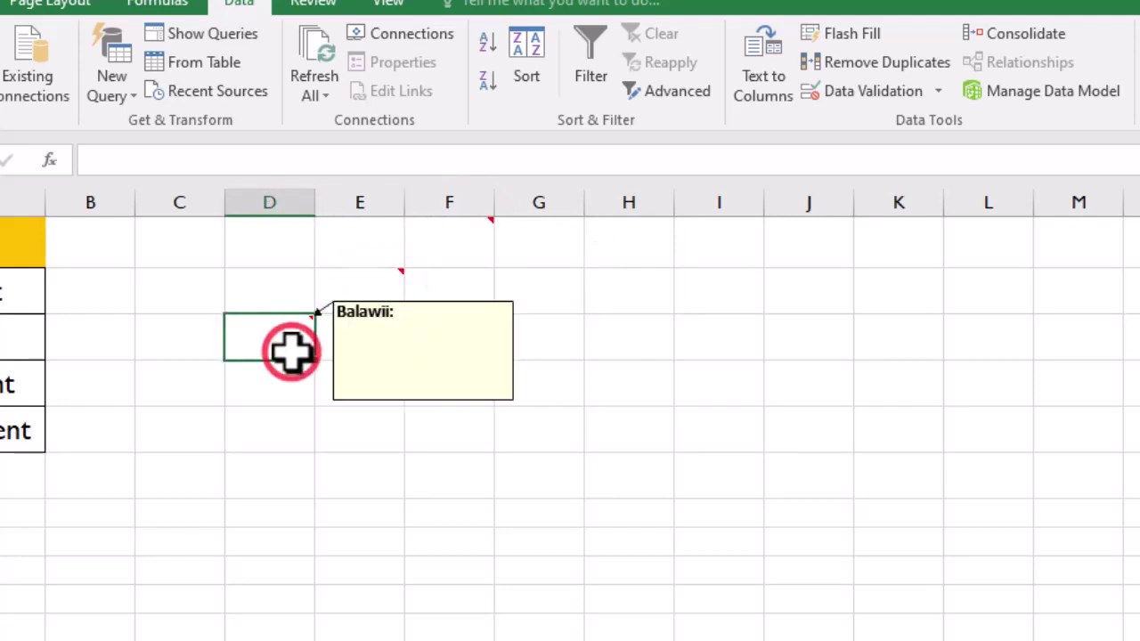